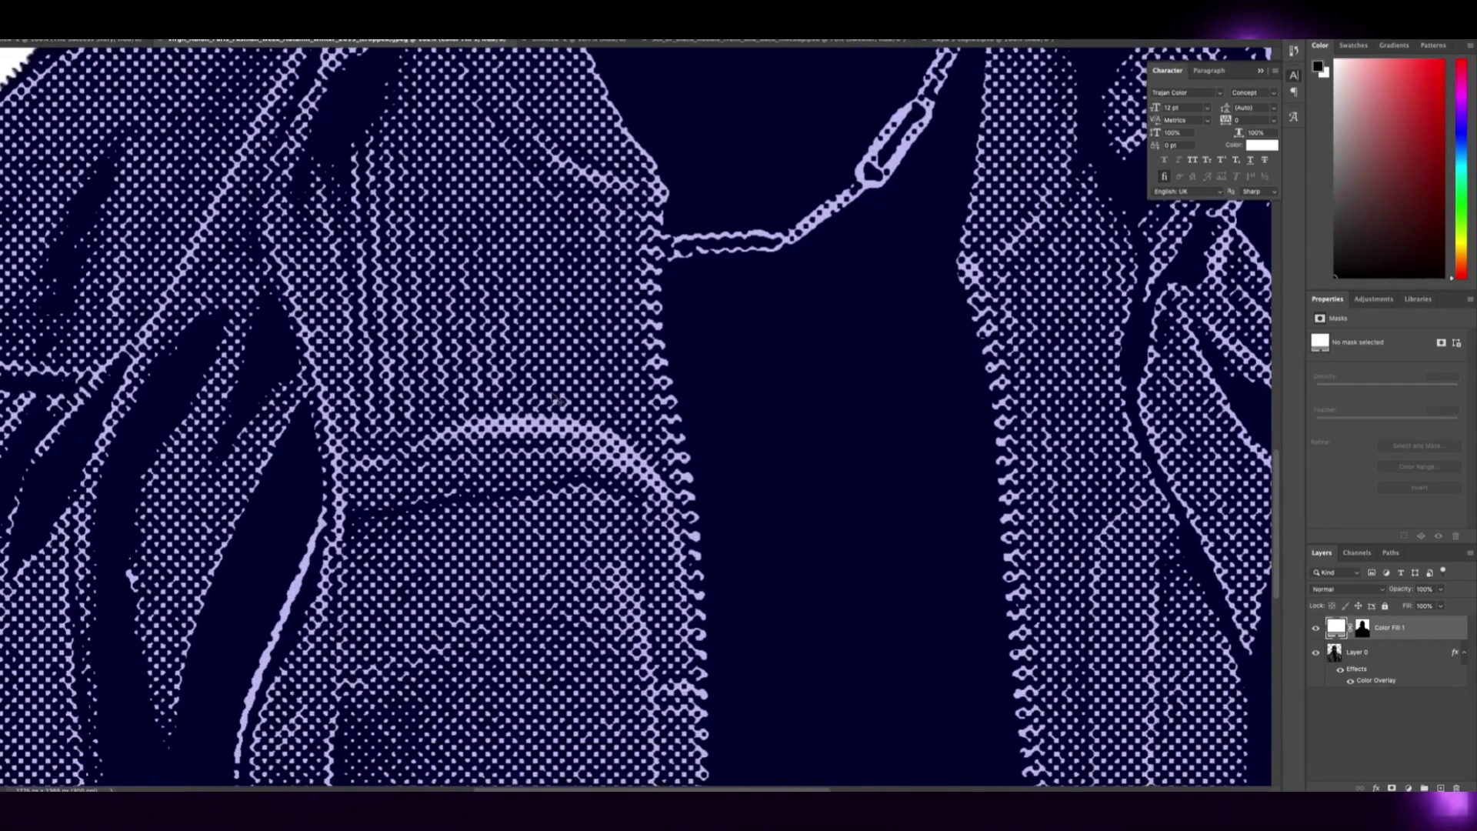
pyautogui.scroll(-4, 565, 383)
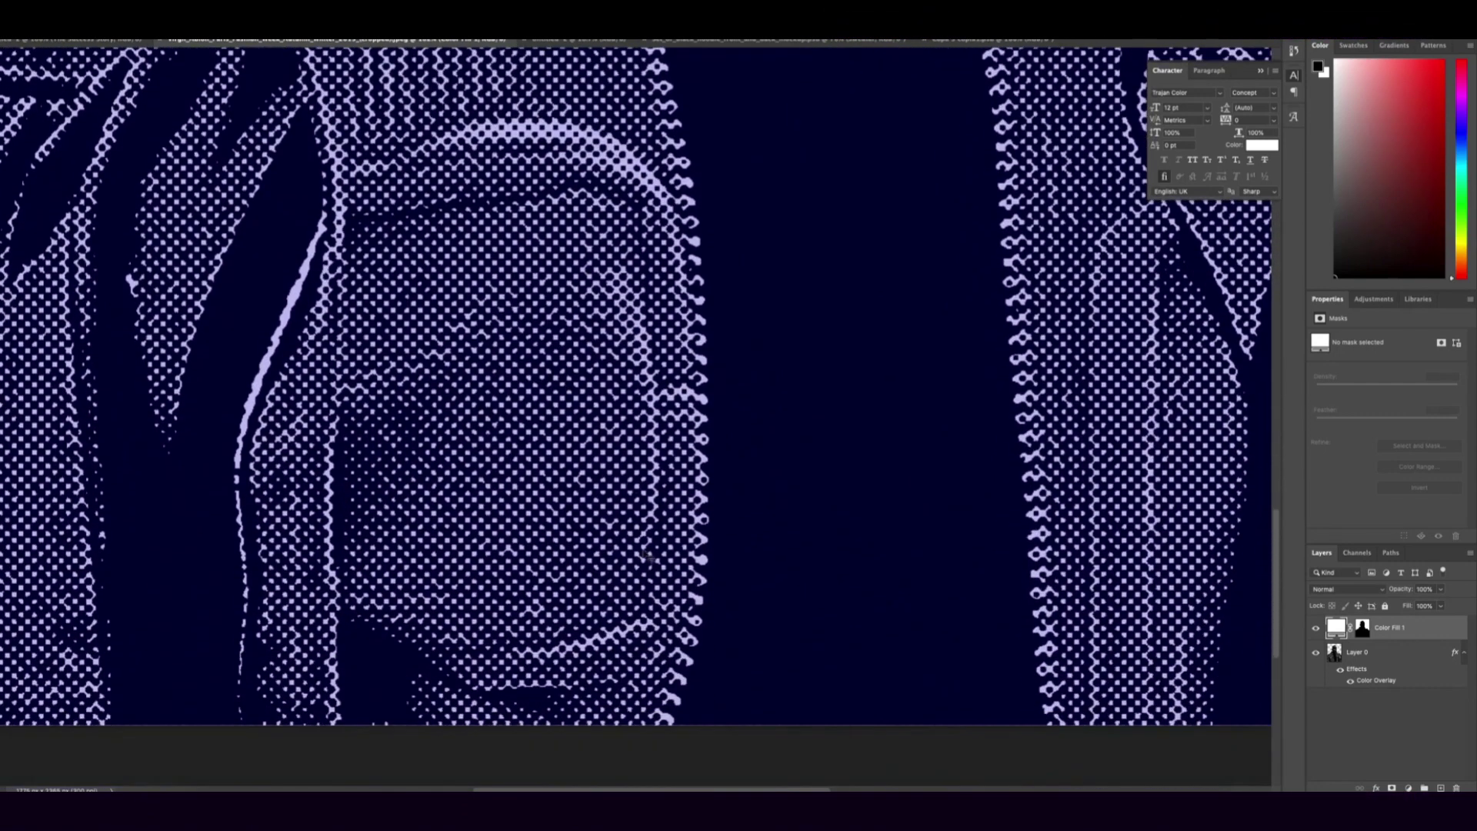
pyautogui.moveTo(744, 789); pyautogui.dragTo(920, 752)
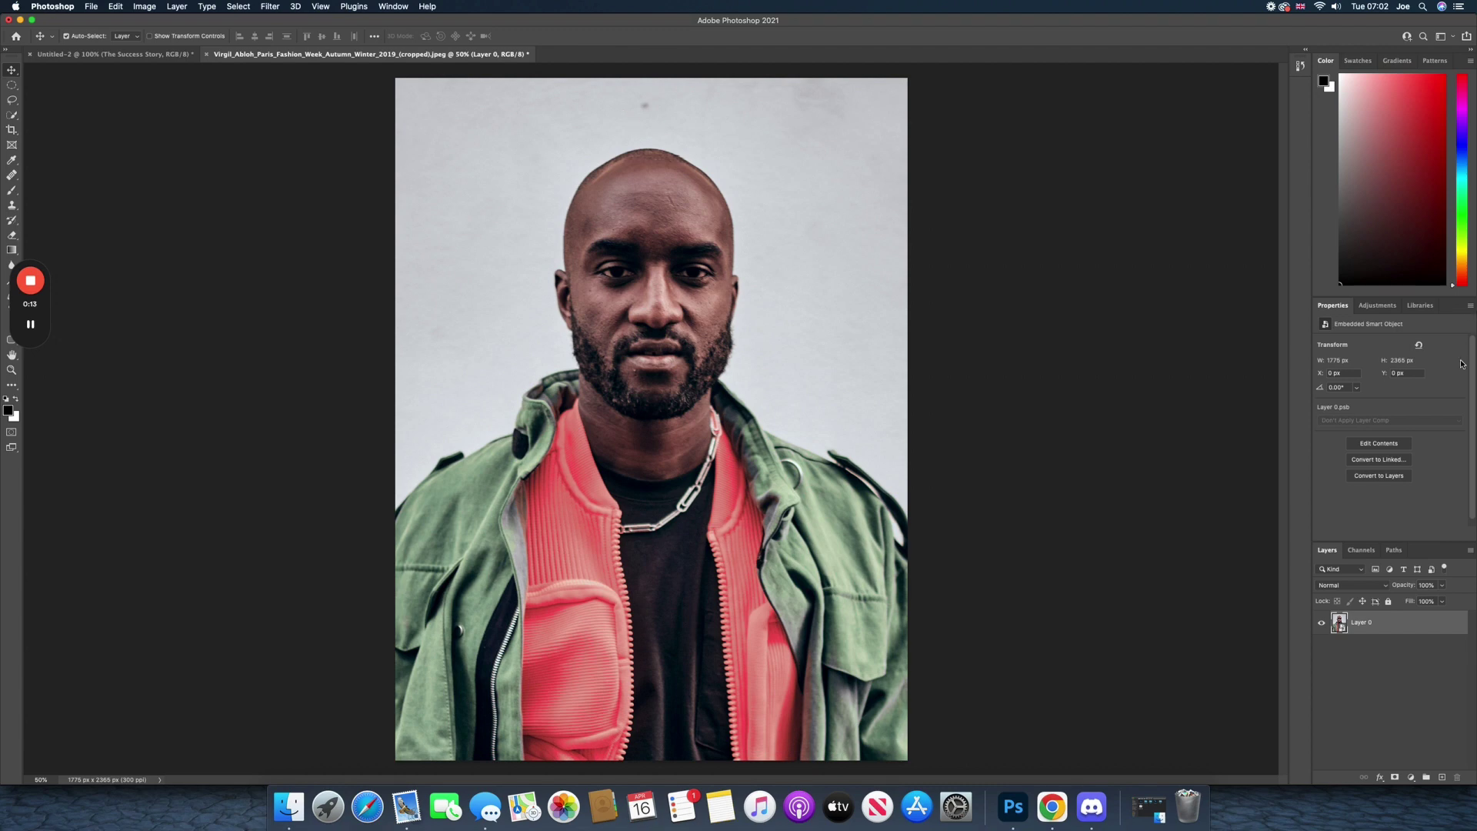
# - Try converting the portrait image to 16 Bits/Channel mode and undo the mode change
pyautogui.rightClick(1404, 620)
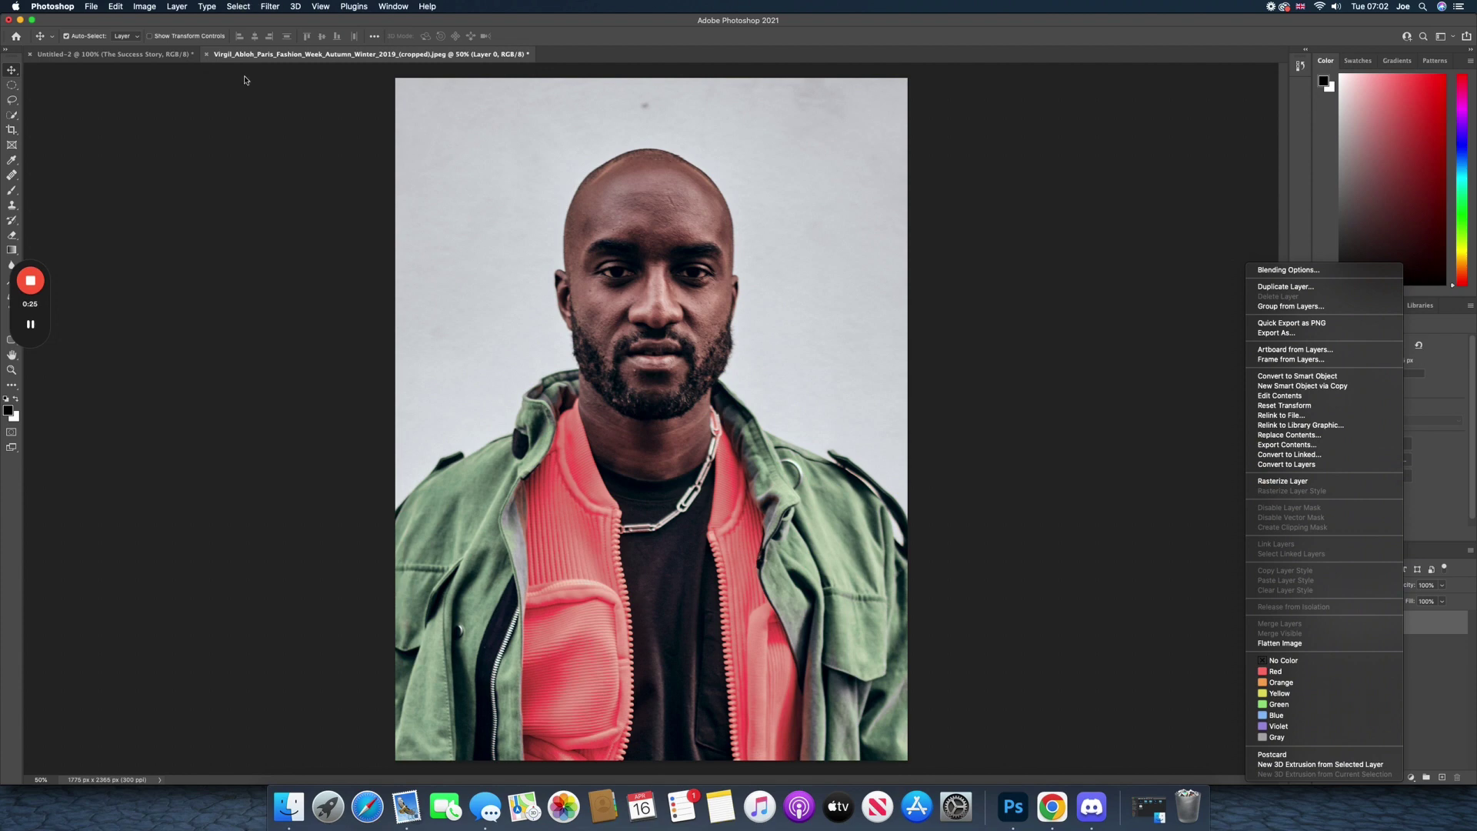
pyautogui.click(145, 6)
pyautogui.click(144, 6)
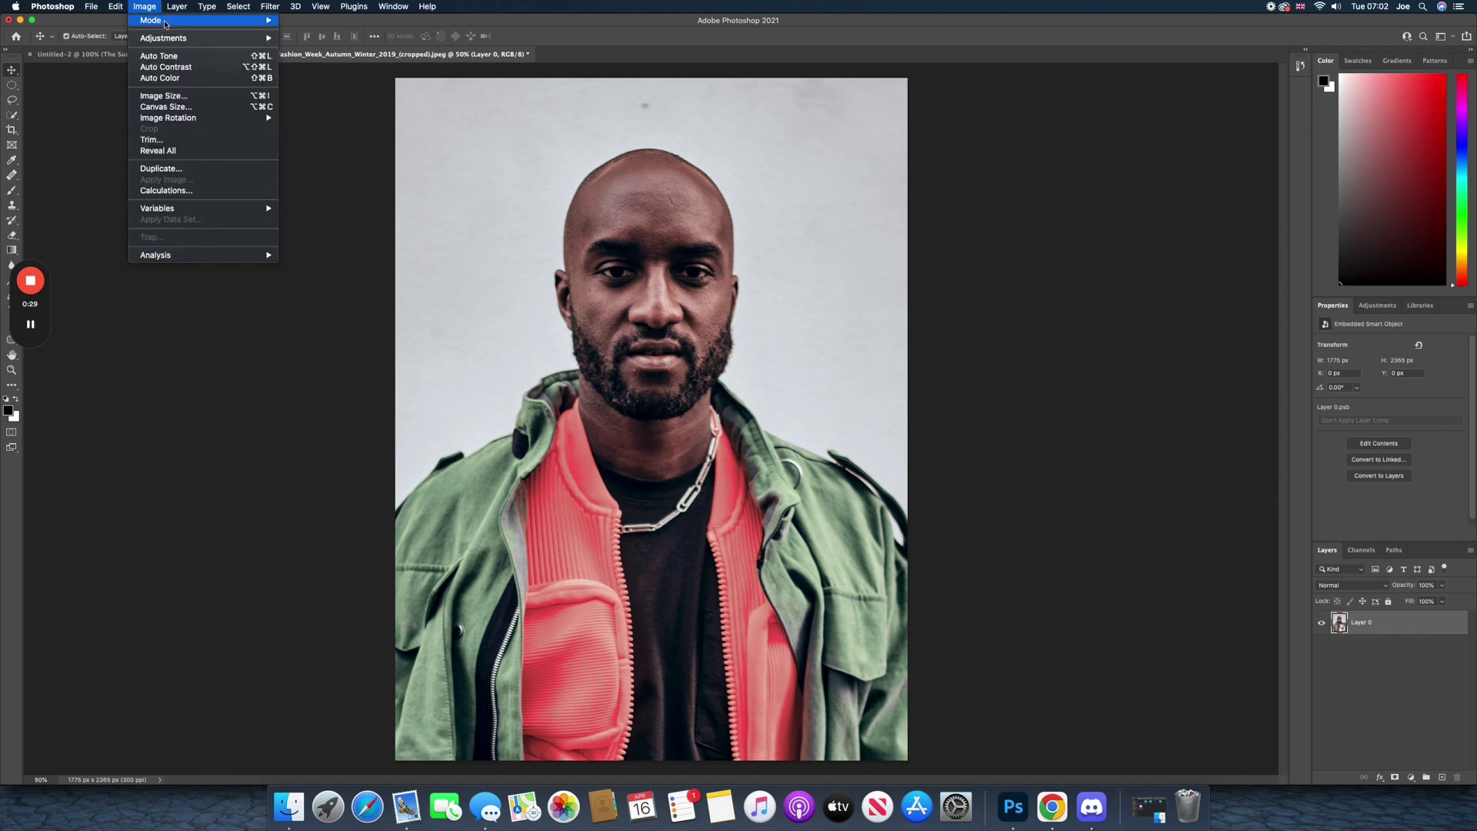
pyautogui.moveTo(170, 23)
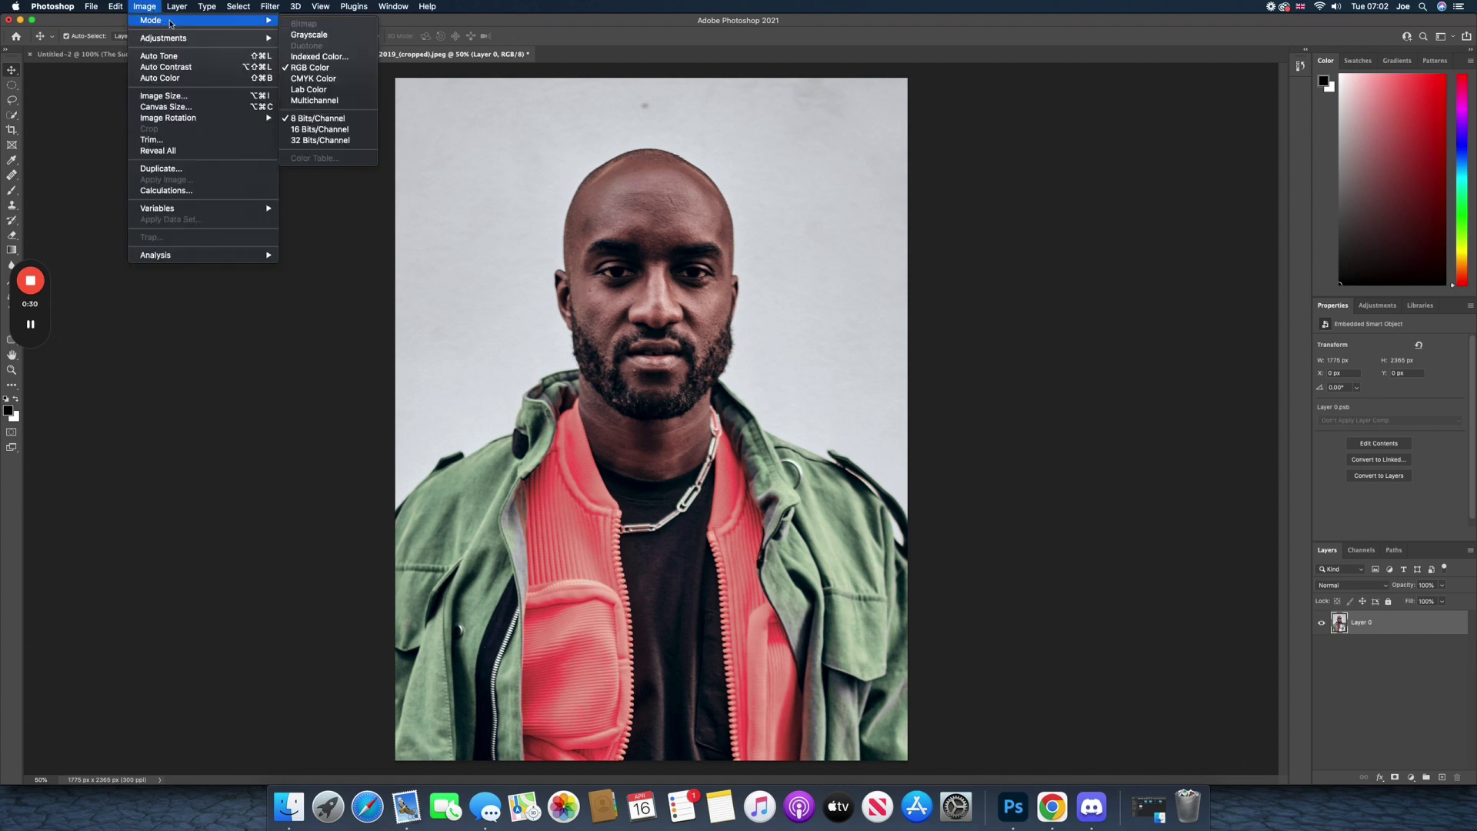
pyautogui.click(321, 129)
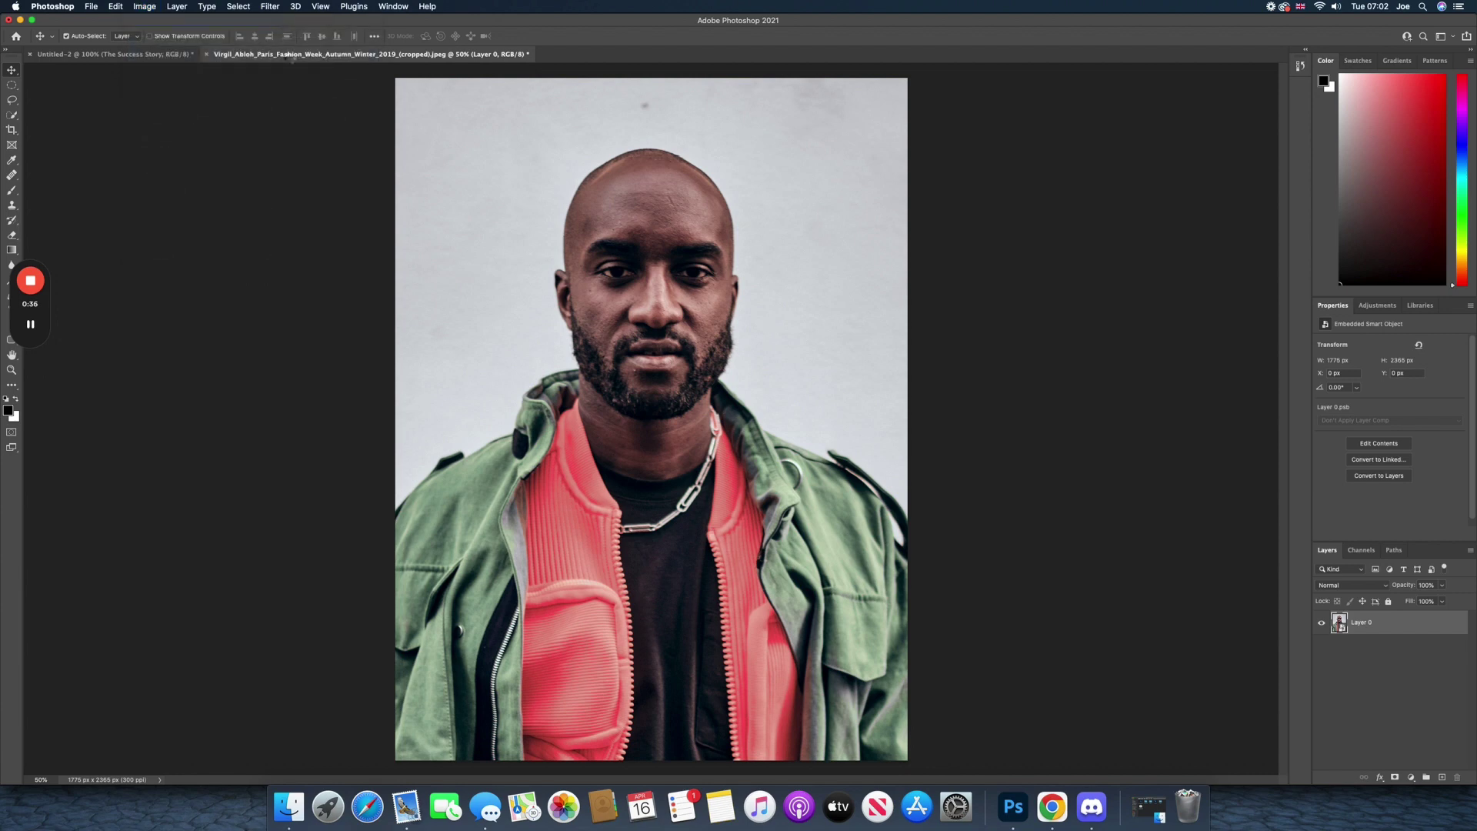
pyautogui.click(269, 8)
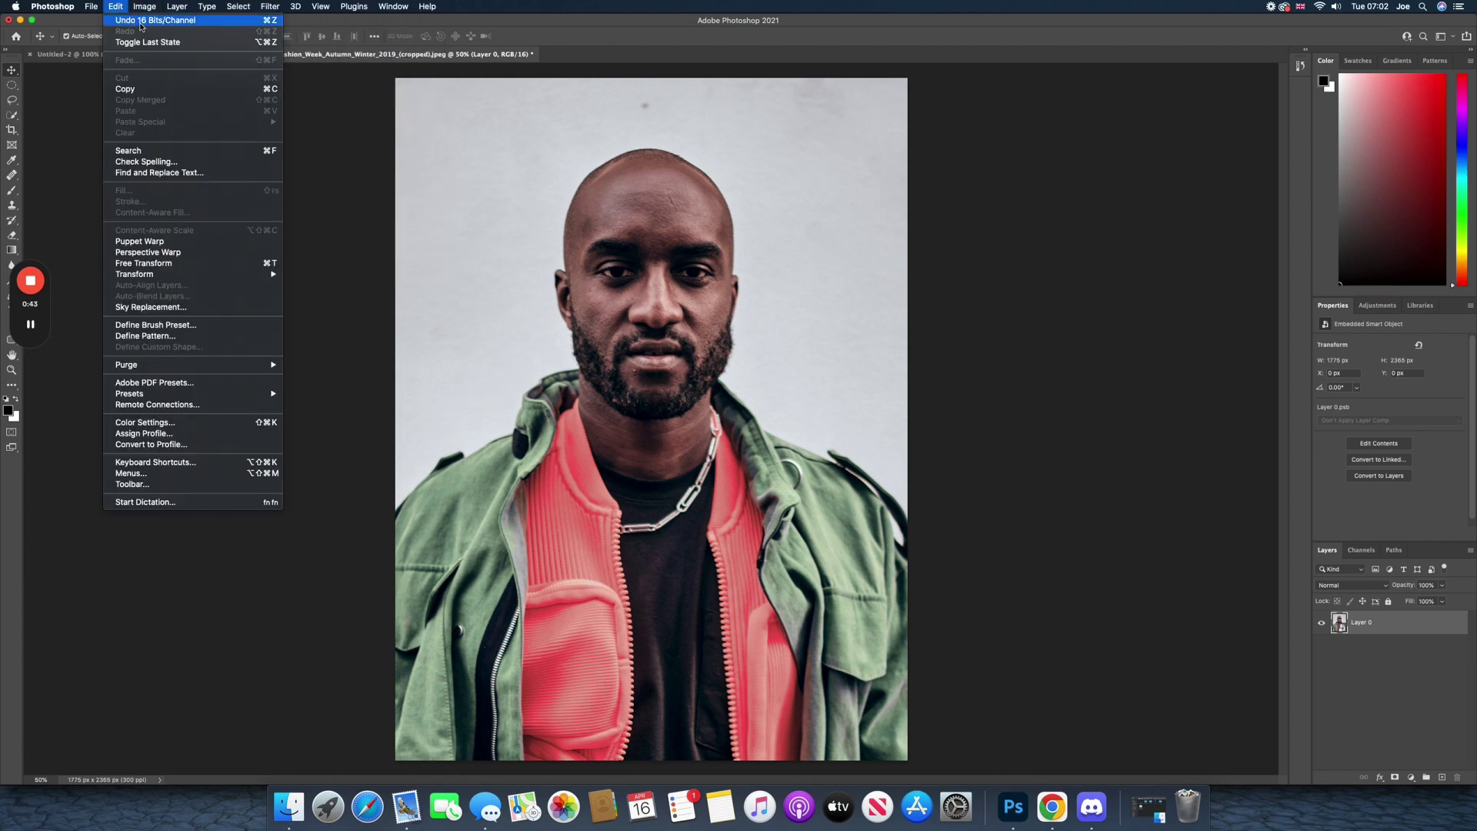
pyautogui.click(131, 20)
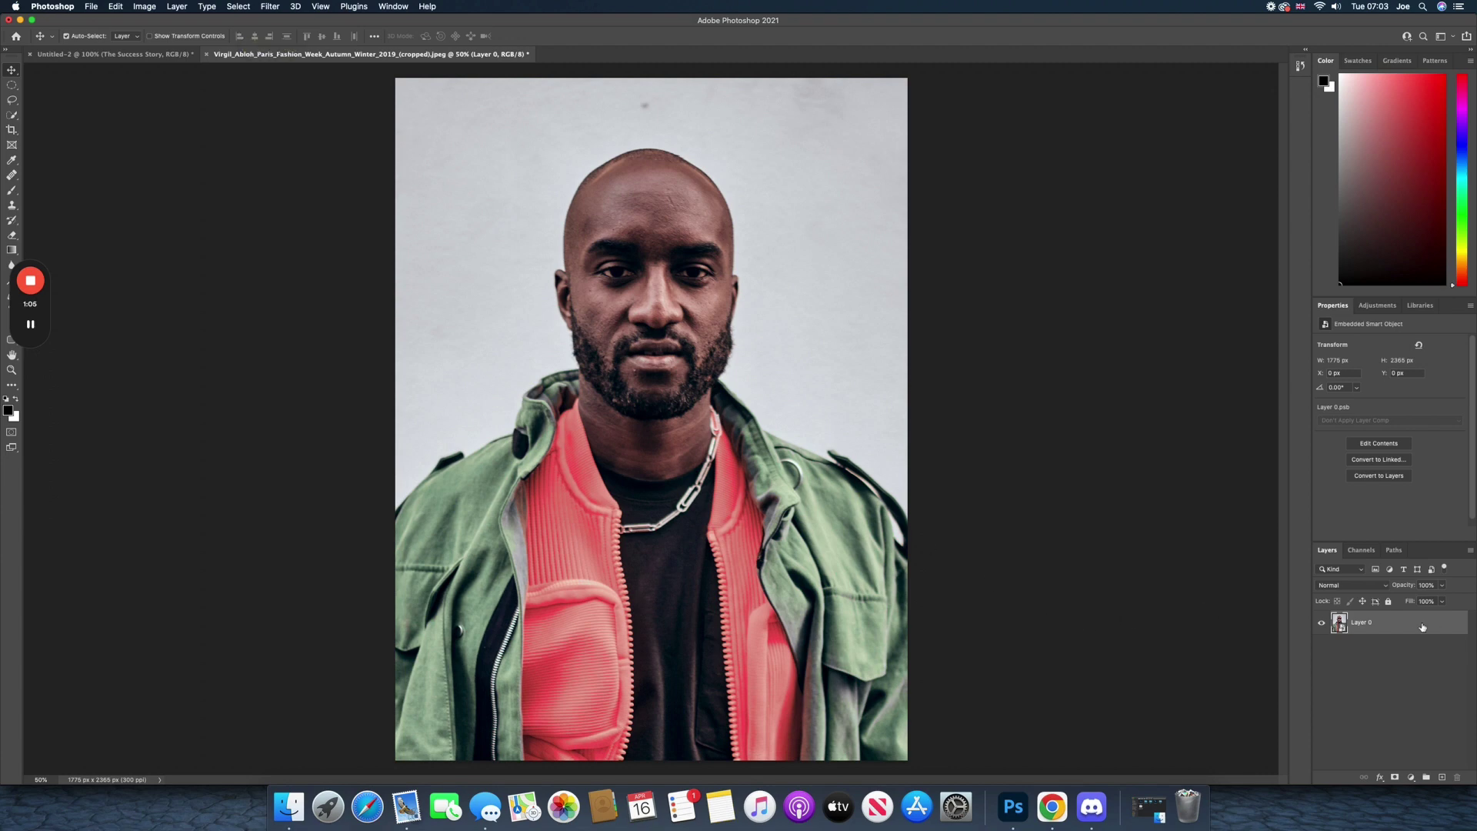
# - Open the Filter Gallery for the portrait and remove the Grain, Halftone Pattern and Stamp effects, keeping only Reticulation
pyautogui.click(268, 6)
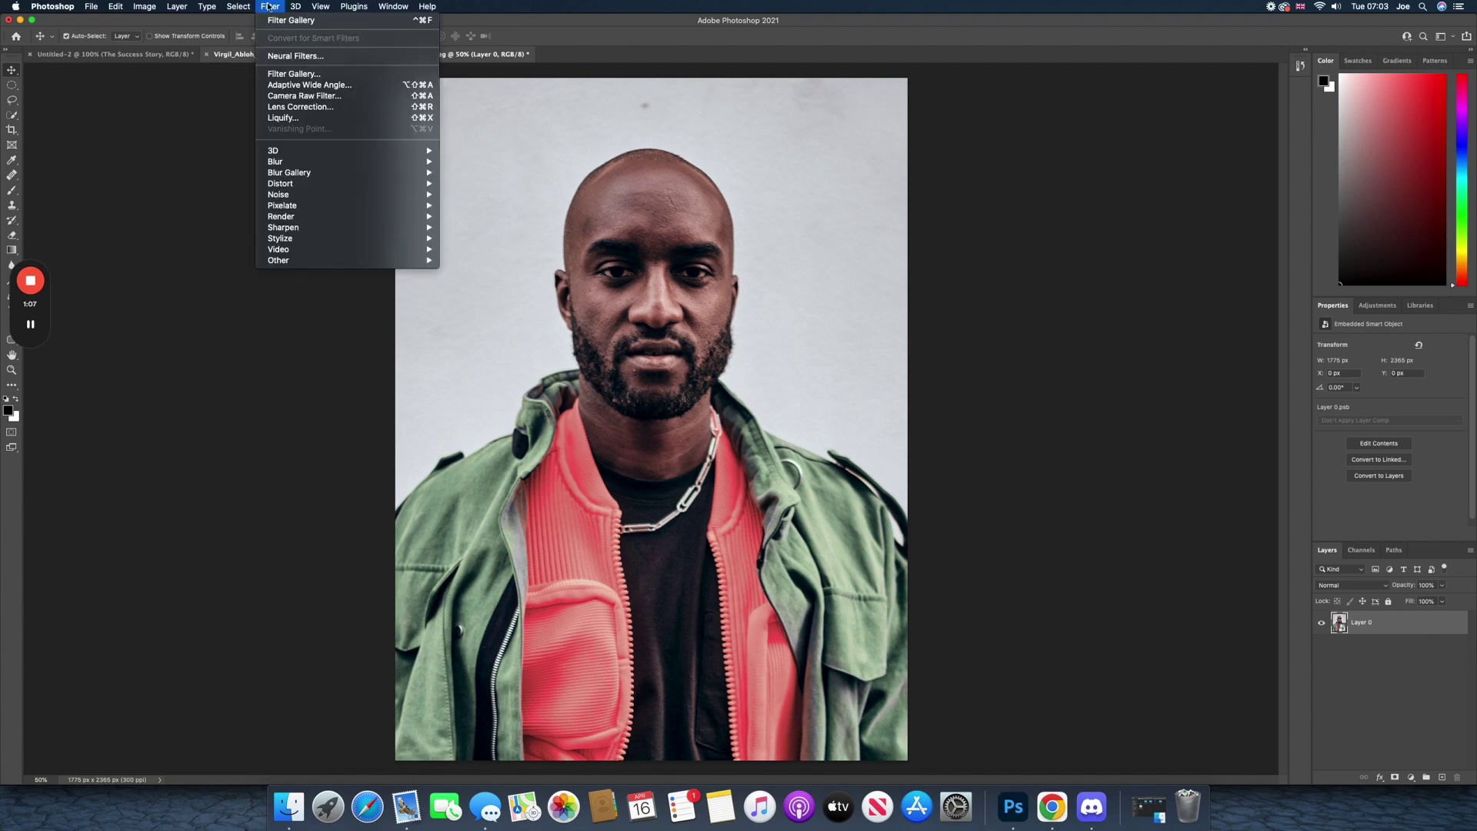
pyautogui.click(292, 74)
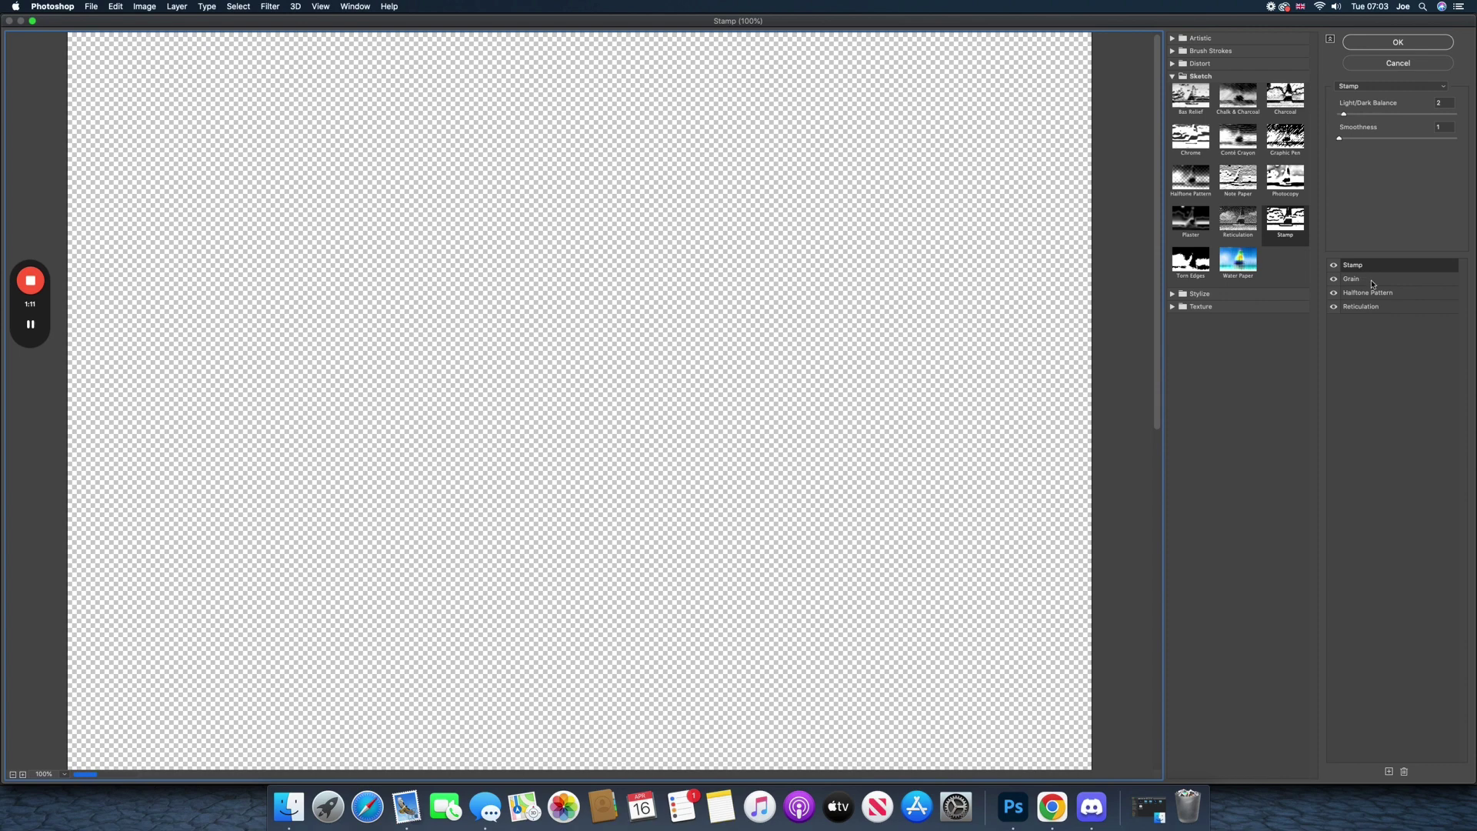
pyautogui.click(1372, 281)
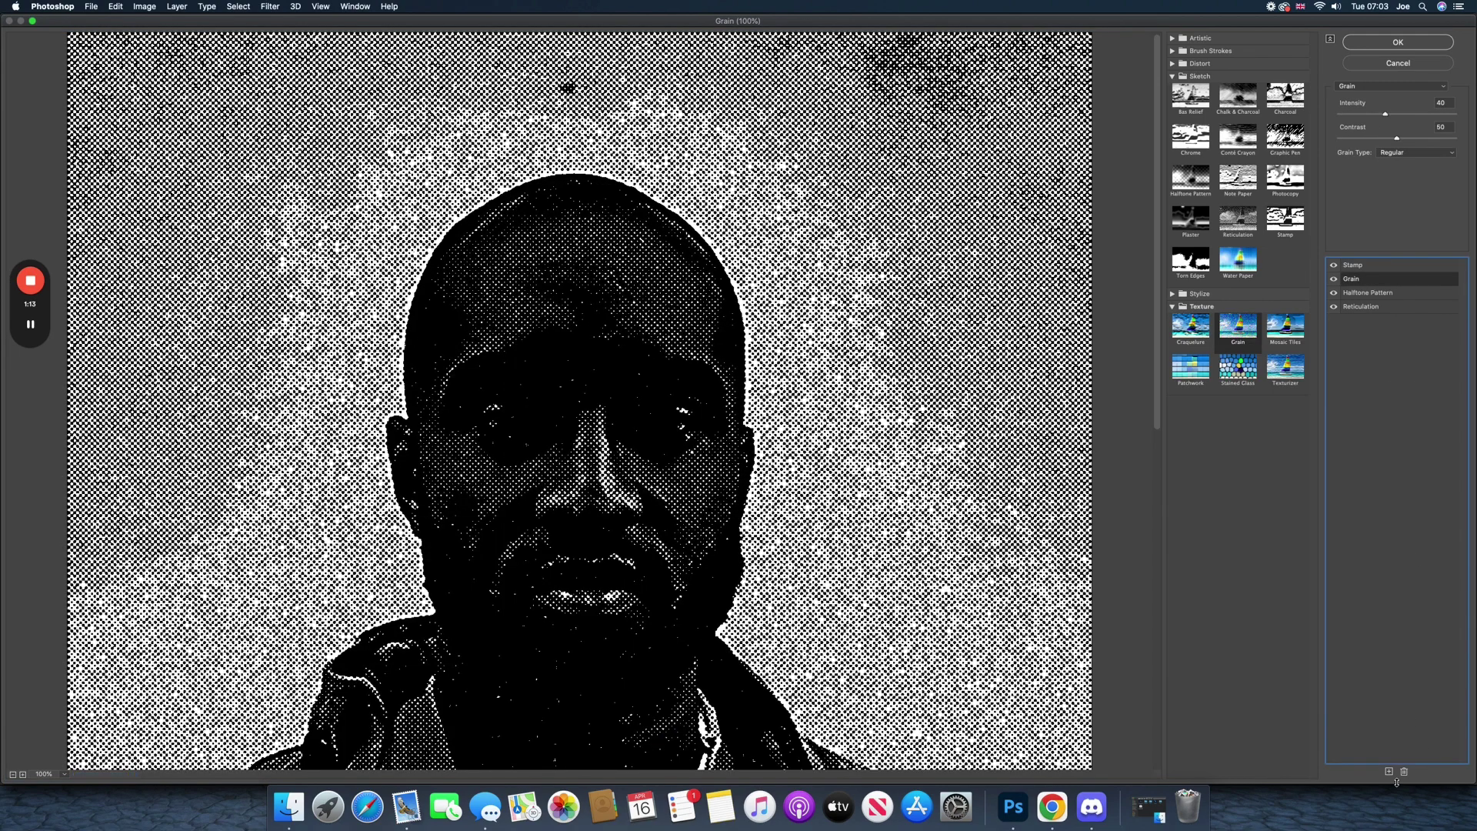
pyautogui.click(1404, 771)
pyautogui.click(1404, 772)
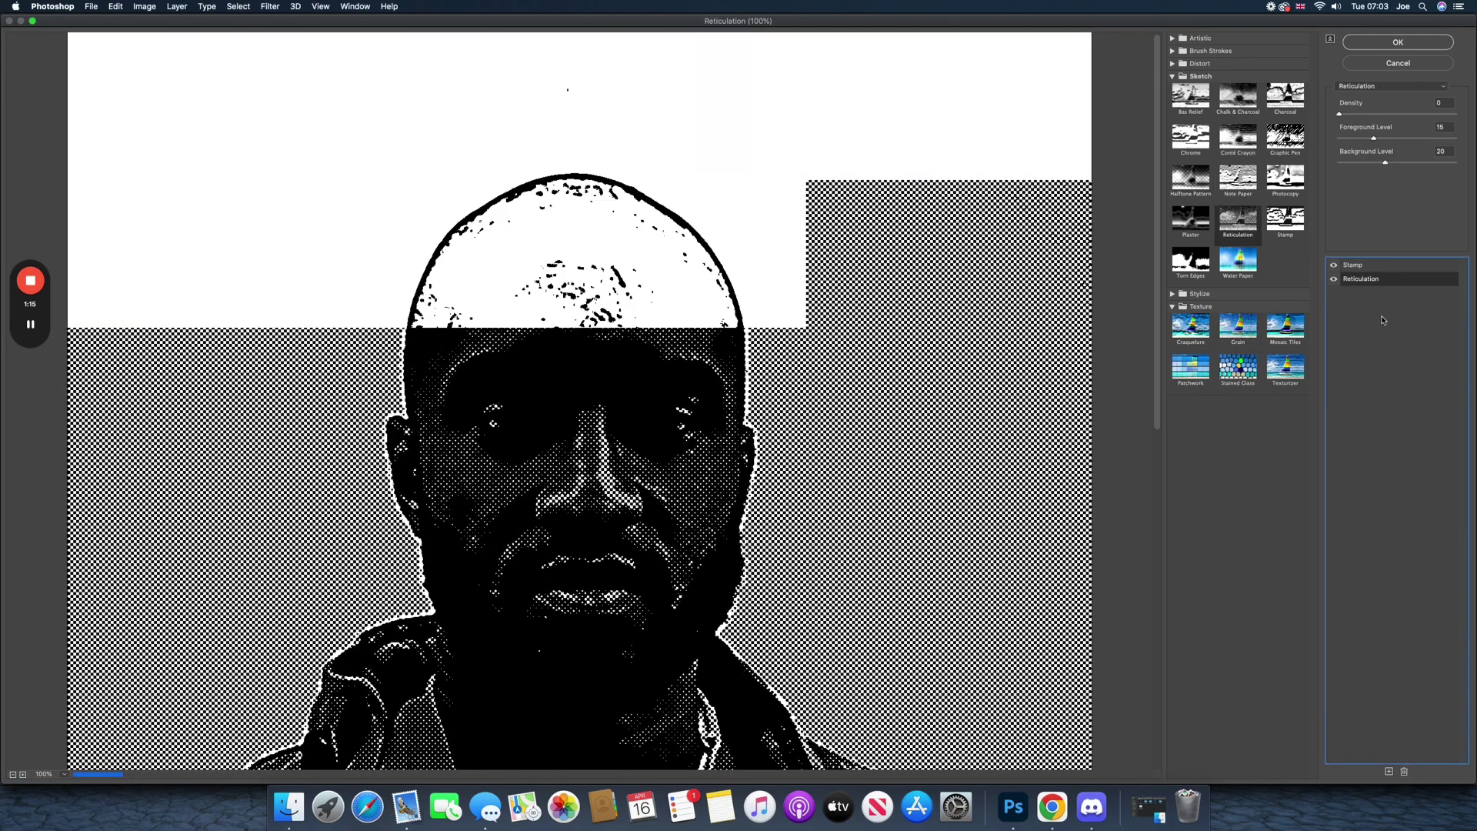
pyautogui.click(1359, 267)
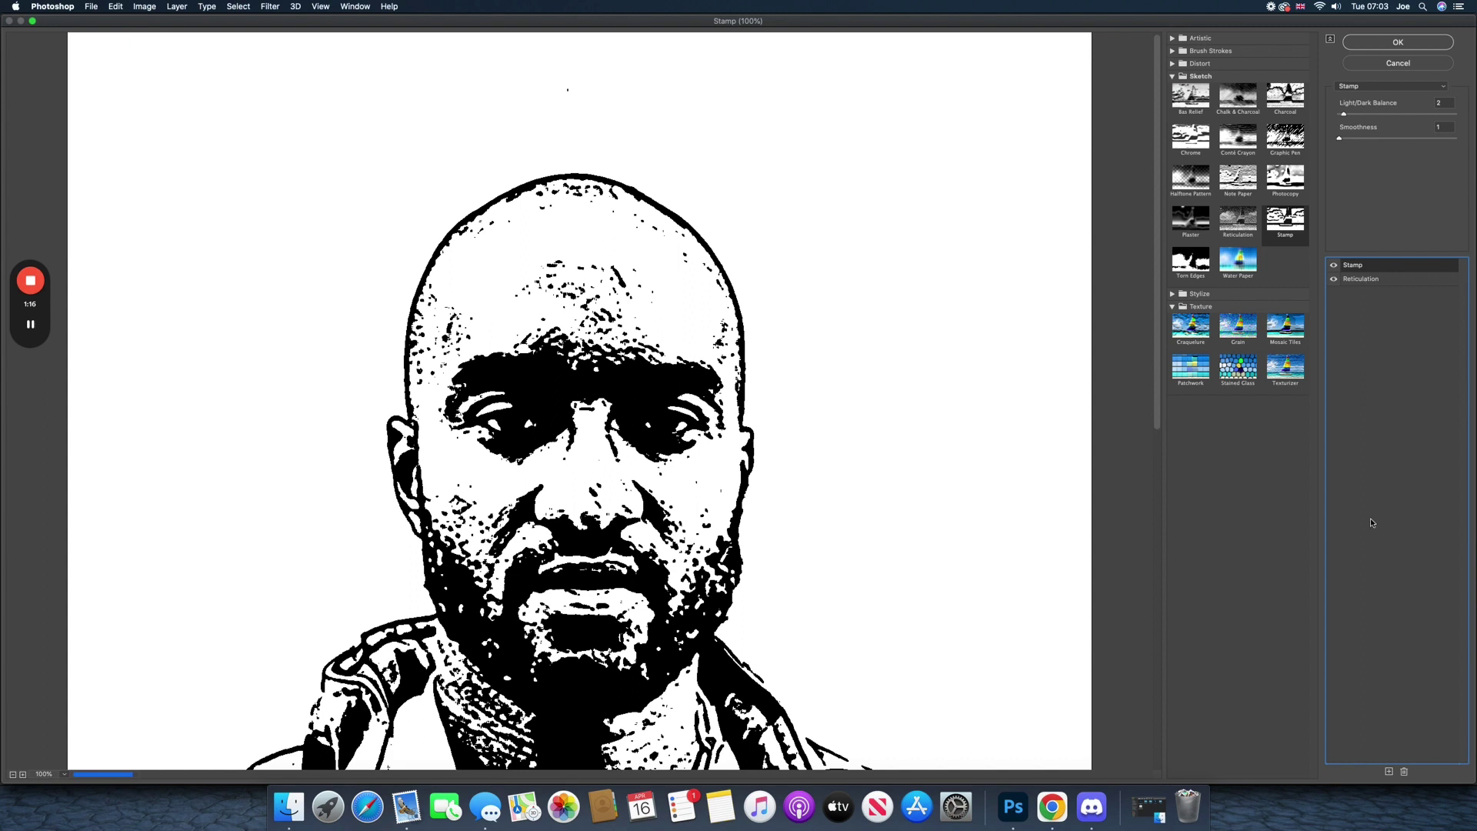
pyautogui.click(1404, 771)
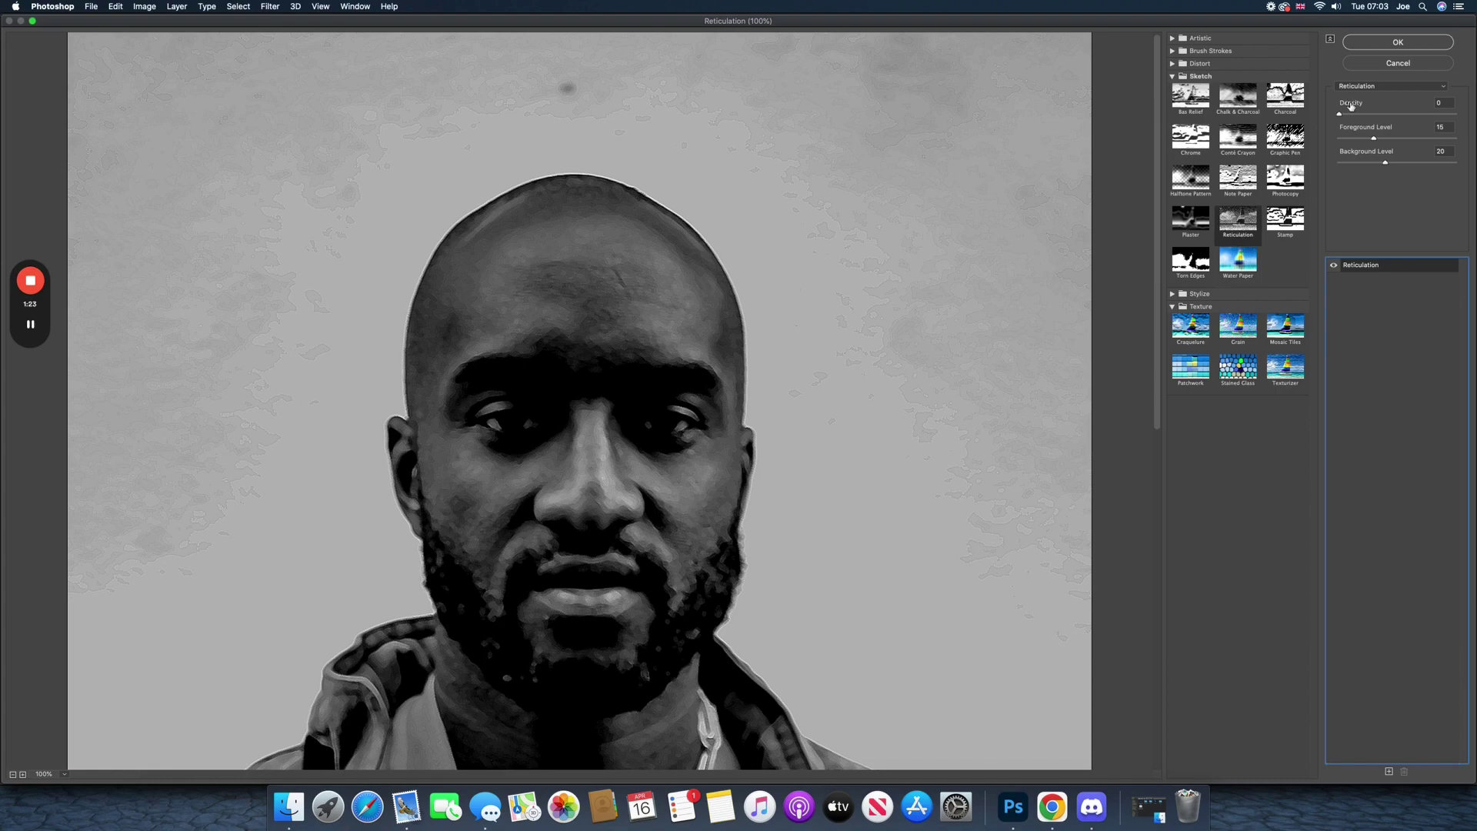
# - Add a Halftone Pattern effect above Reticulation and set its size to 3
pyautogui.scroll(-3, 619, 375)
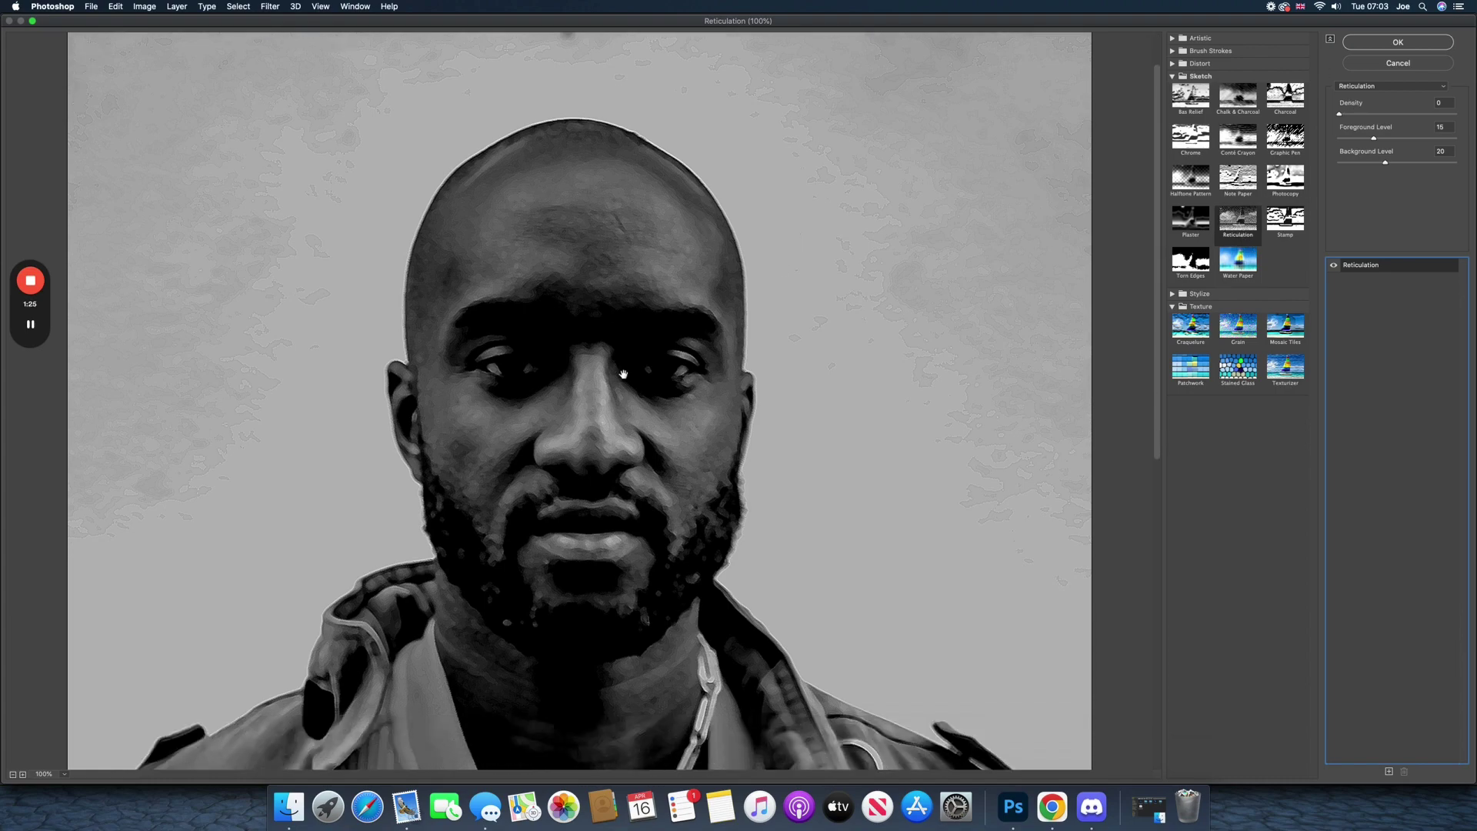
pyautogui.scroll(-10, 623, 374)
pyautogui.scroll(10, 631, 375)
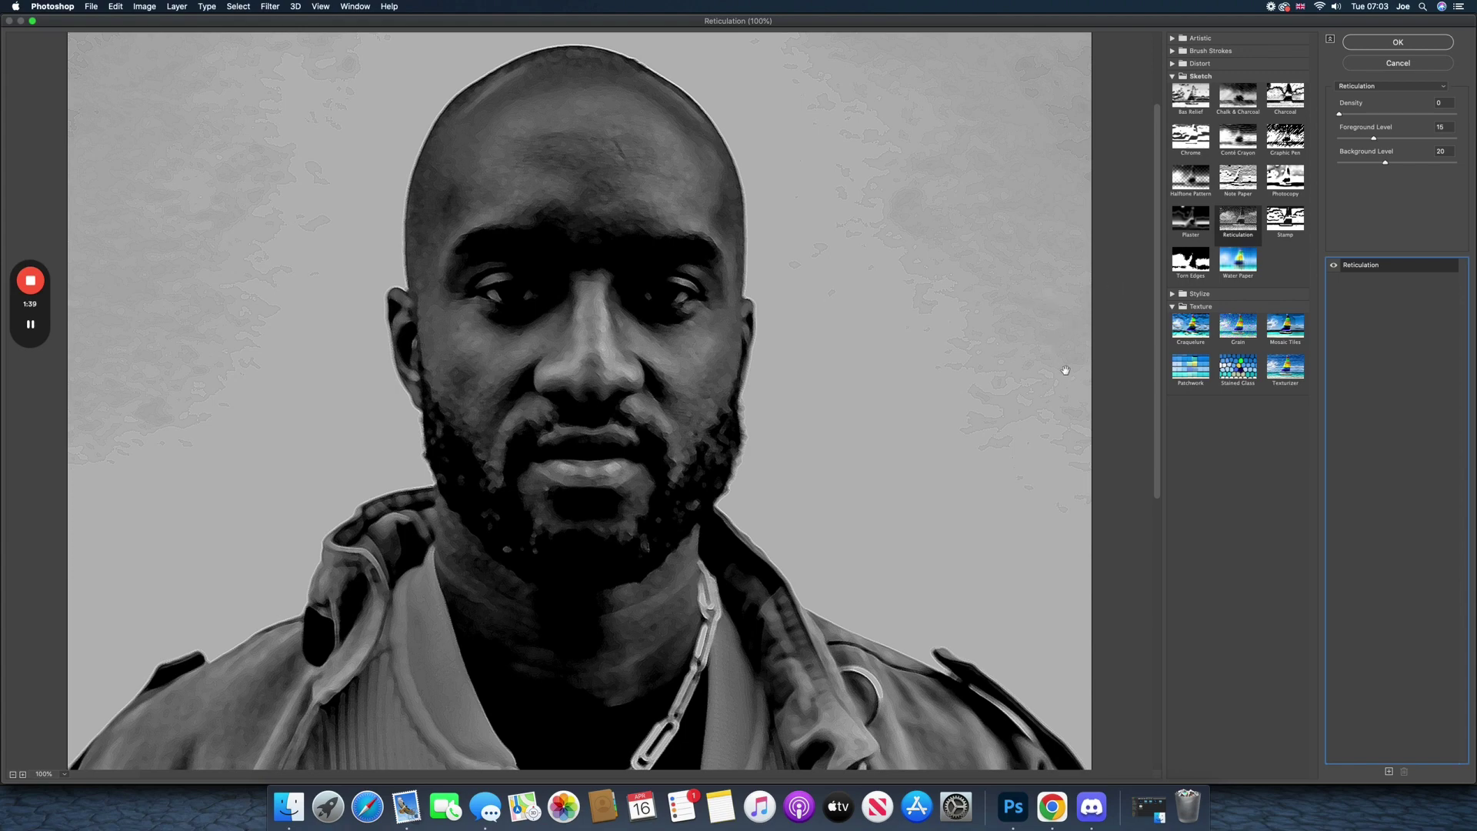
pyautogui.scroll(-10, 1065, 369)
pyautogui.scroll(7, 1065, 370)
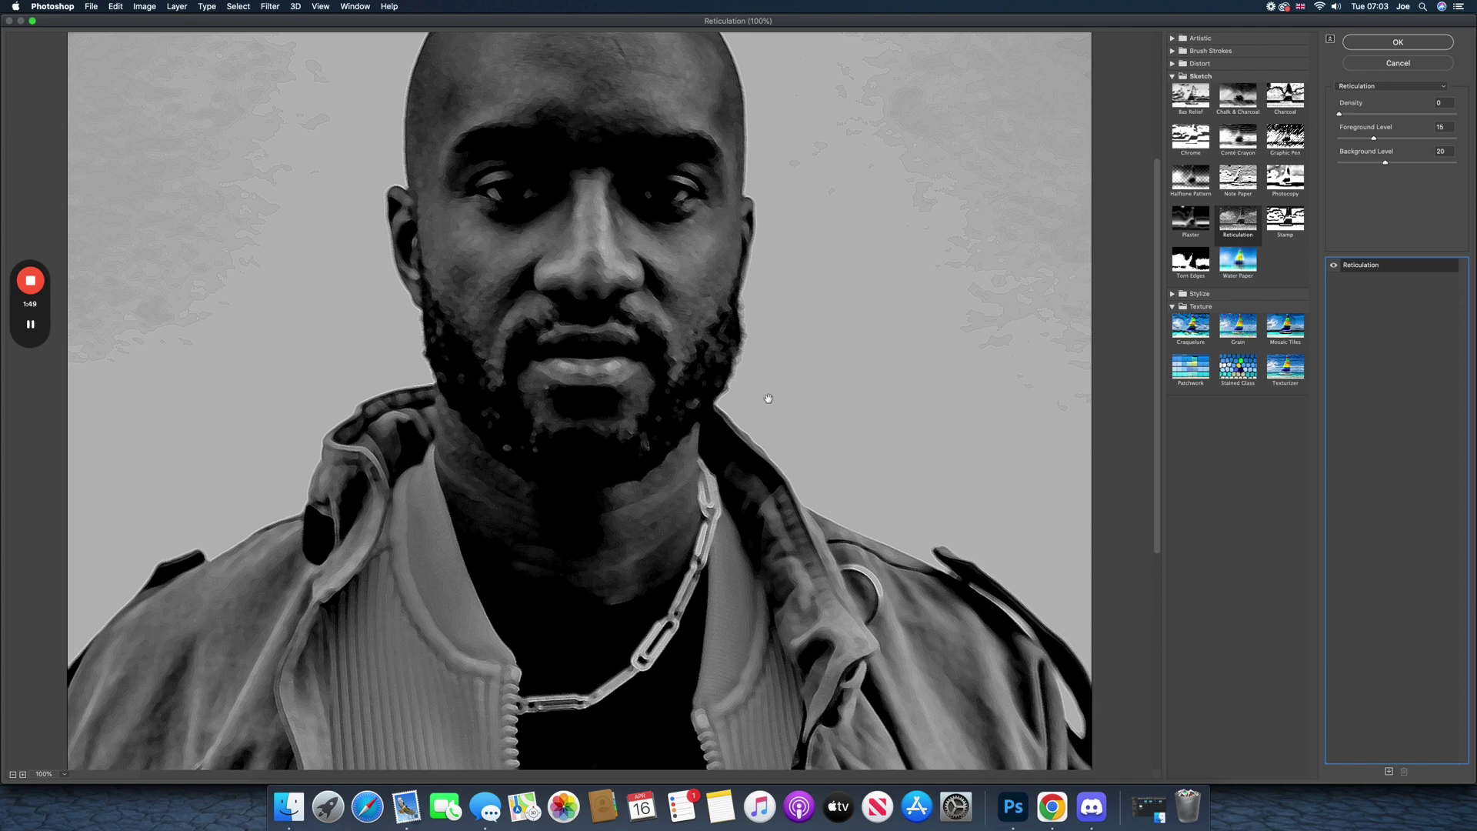
pyautogui.press('alt')
pyautogui.click(1388, 771)
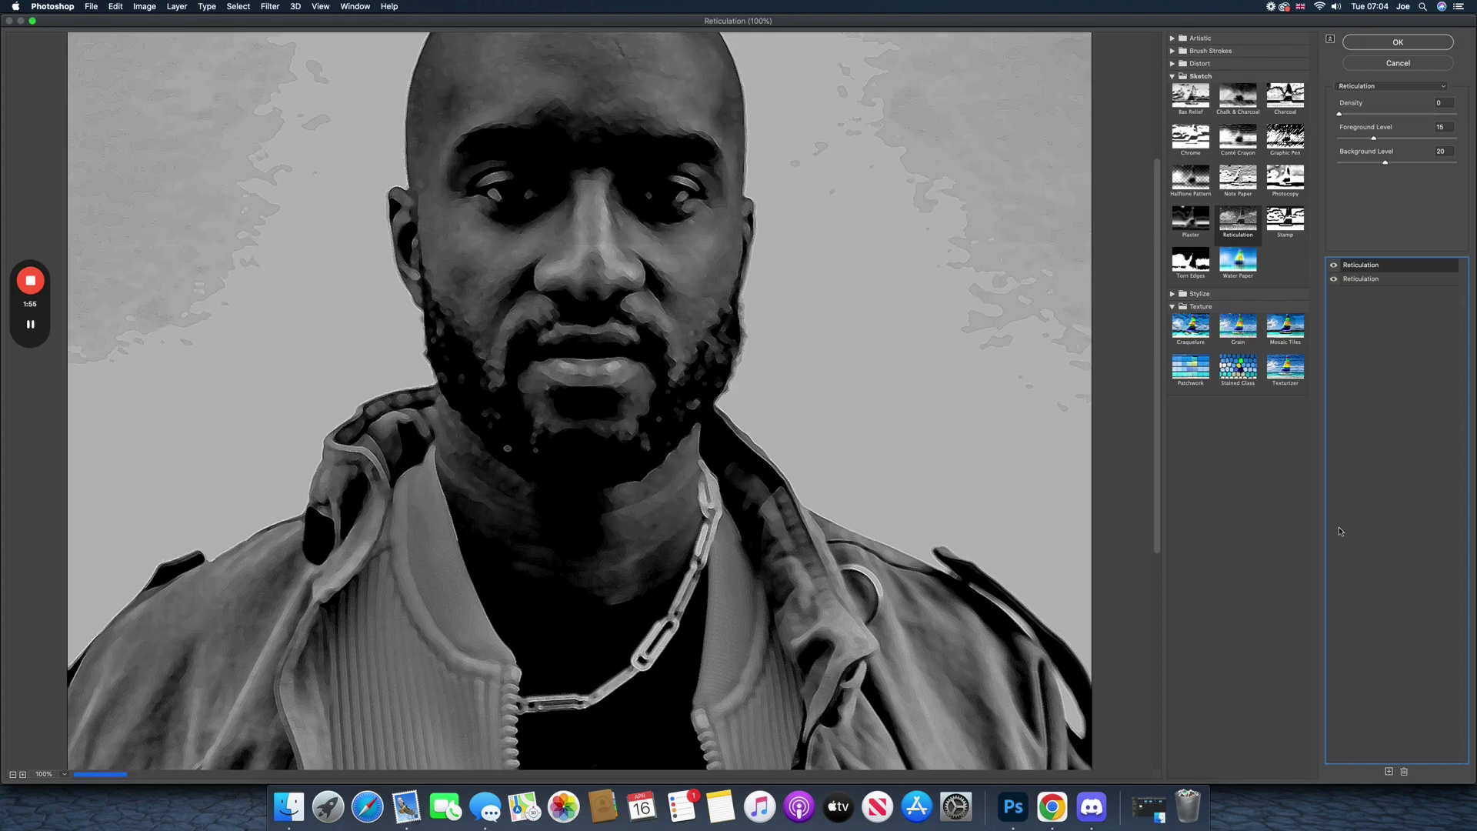
pyautogui.click(1197, 186)
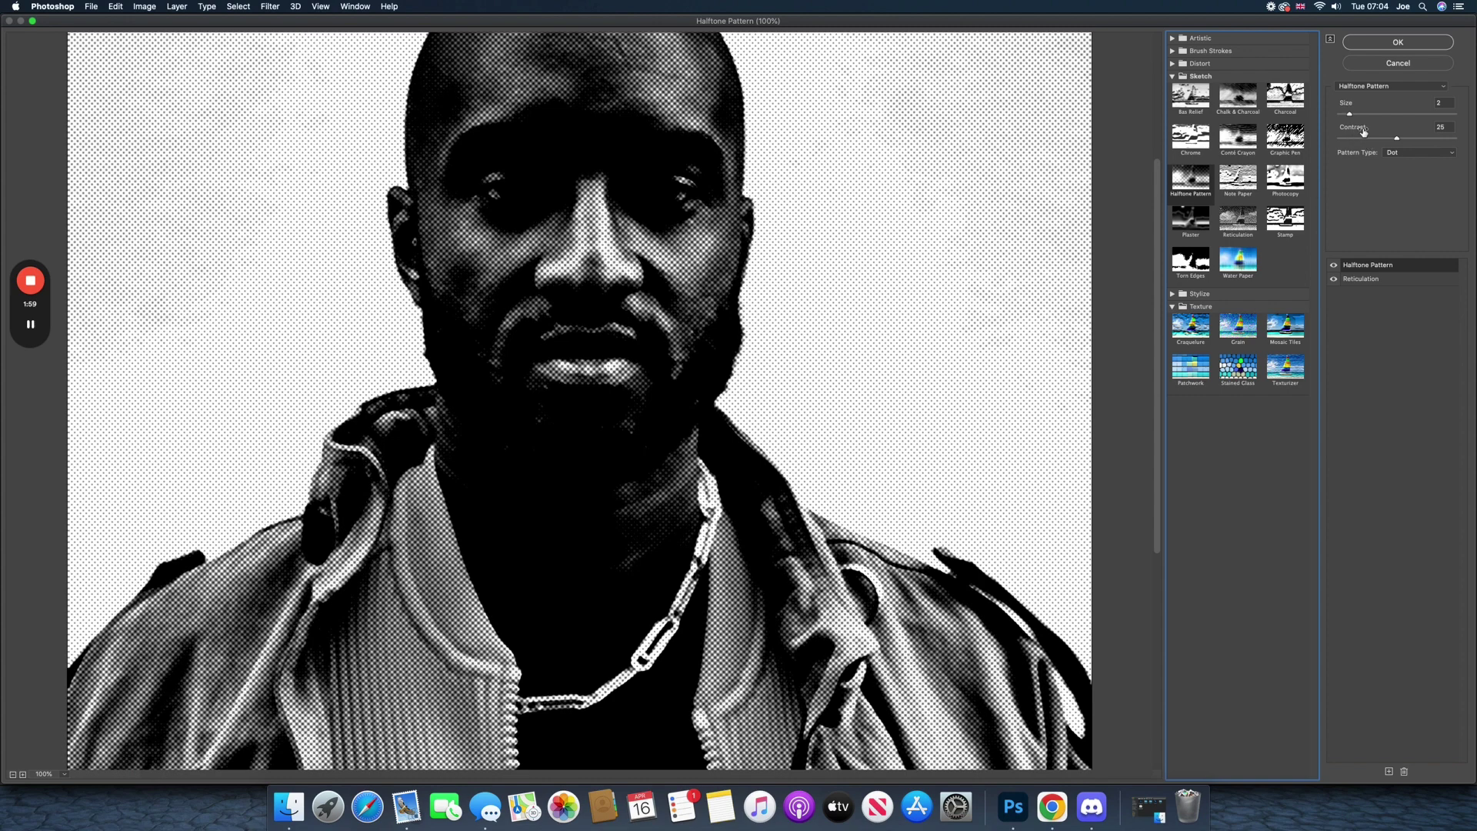
pyautogui.moveTo(1351, 118); pyautogui.dragTo(1359, 118)
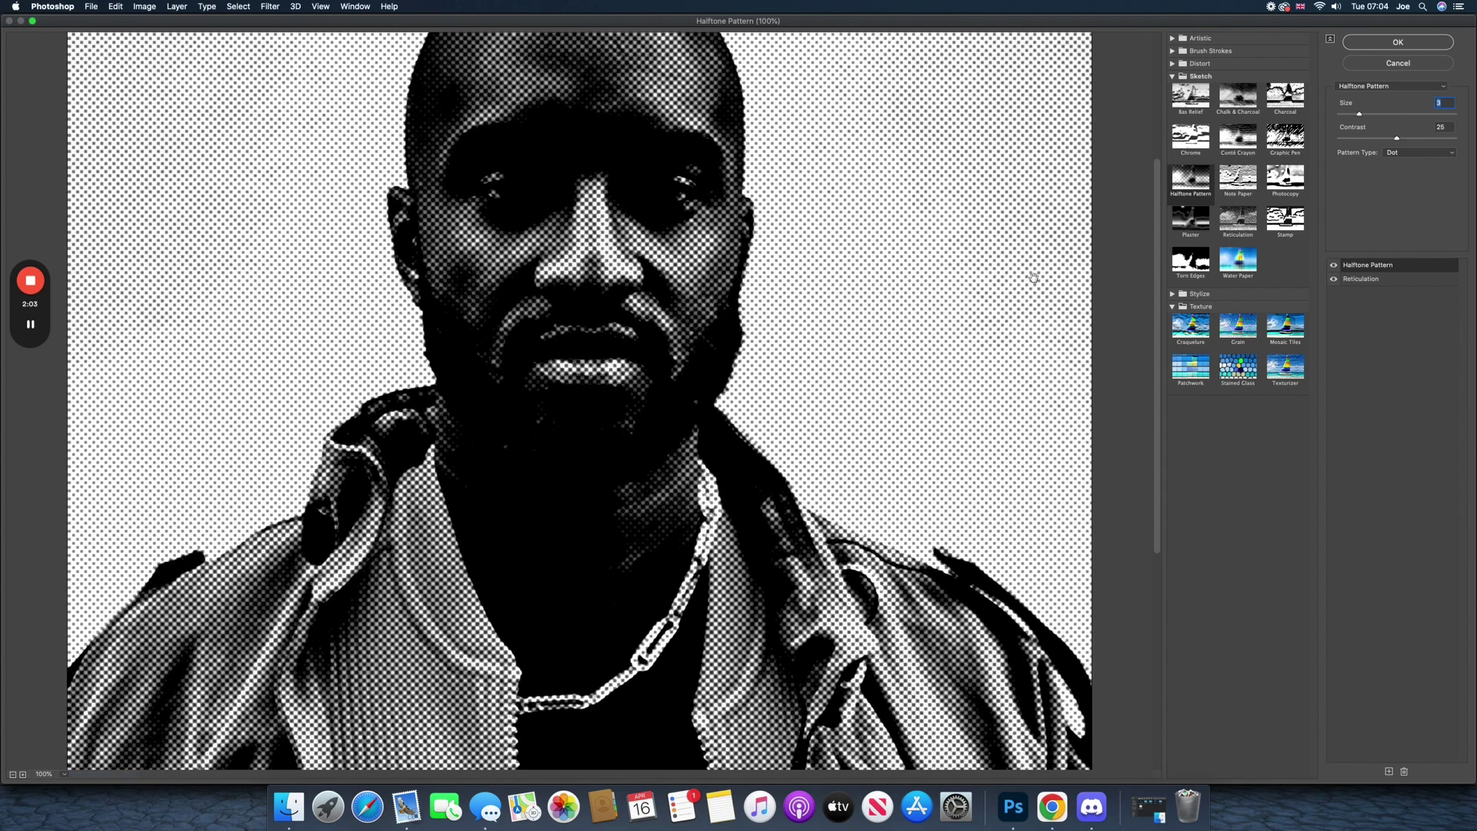
# - Try the Circle pattern type on the Halftone Pattern effect and check the whole portrait with it
pyautogui.scroll(5, 815, 298)
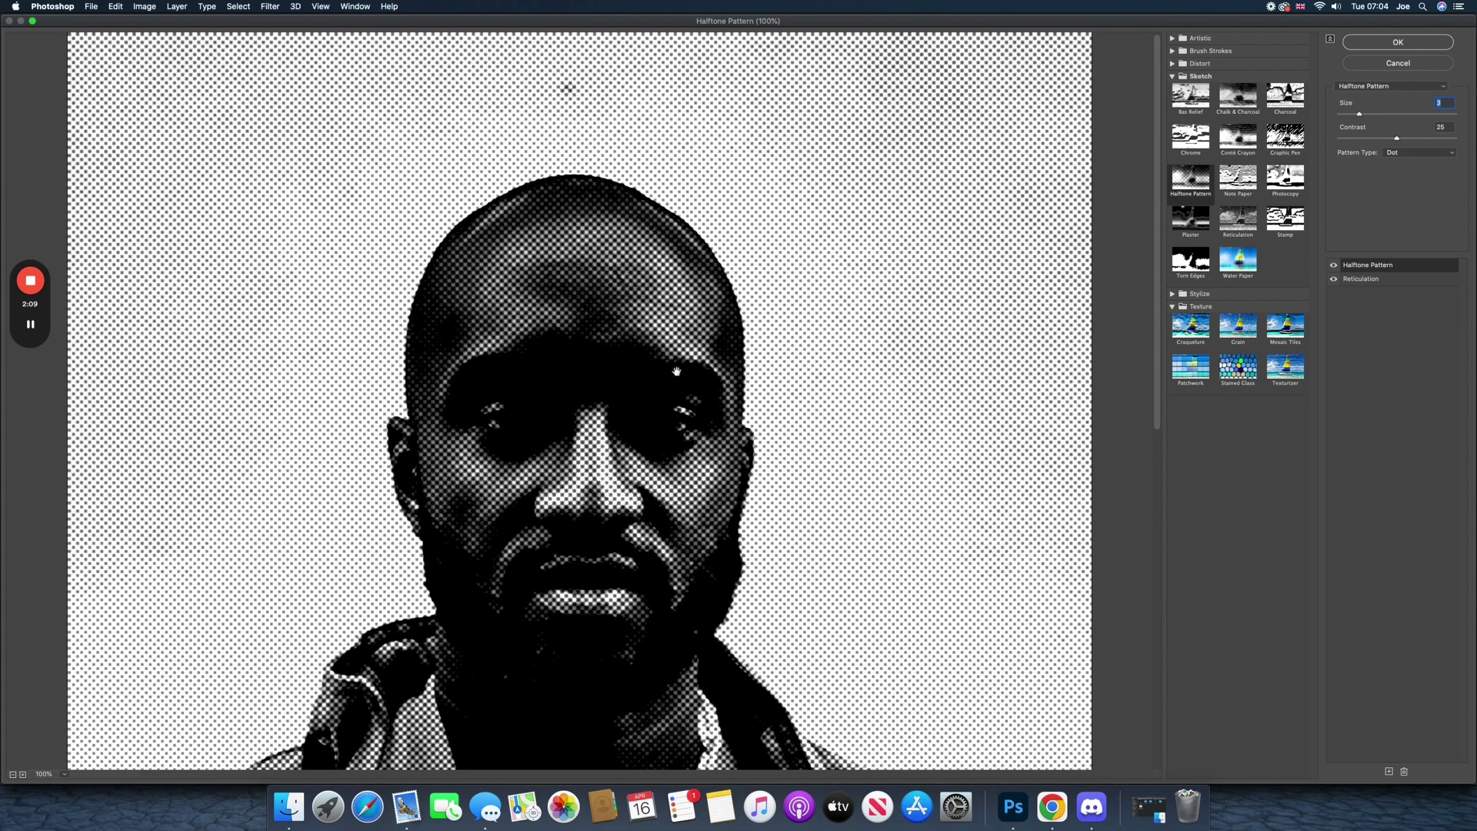
pyautogui.scroll(-10, 680, 369)
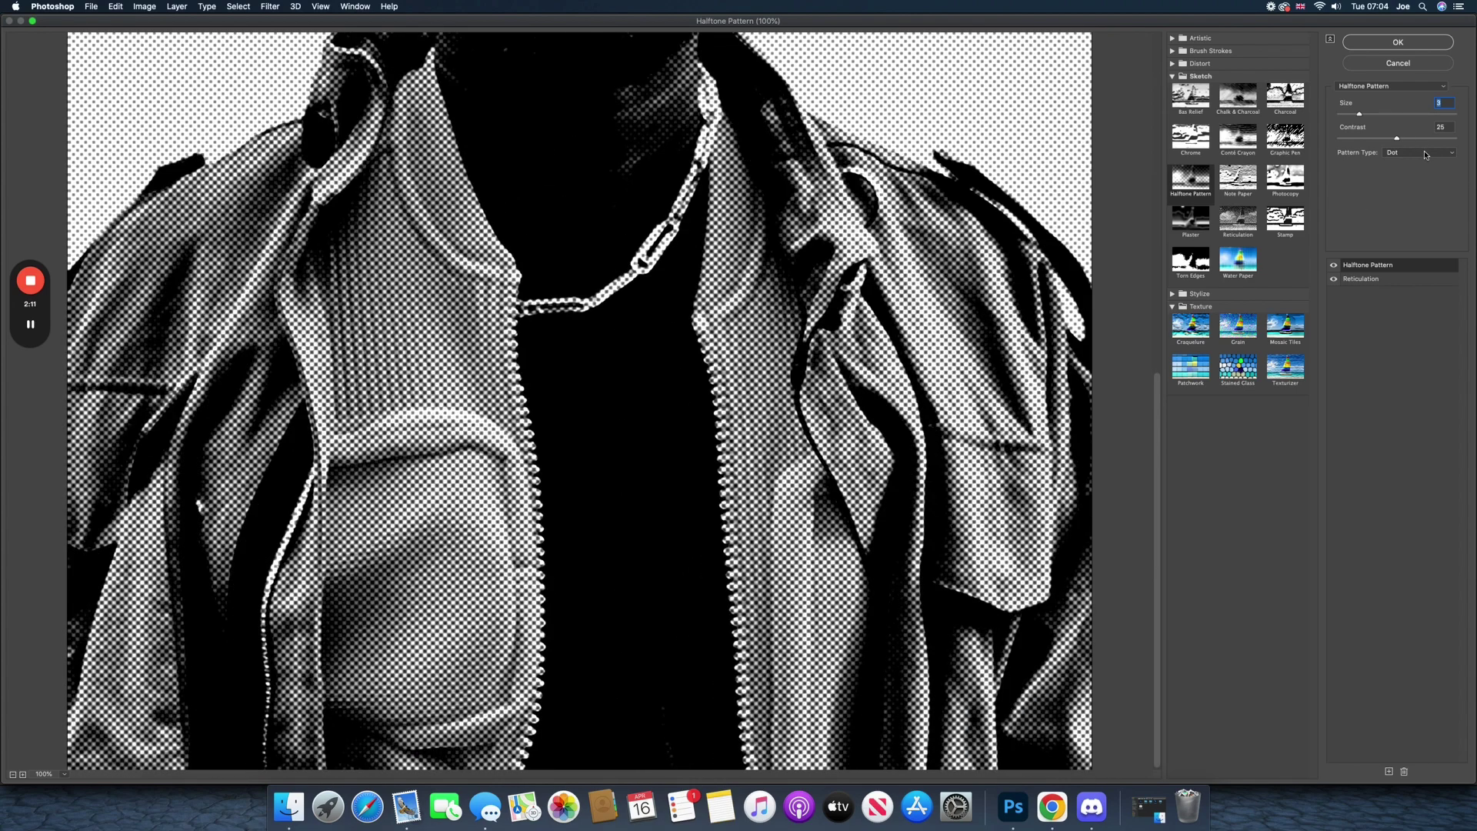
pyautogui.click(1426, 153)
pyautogui.click(1423, 144)
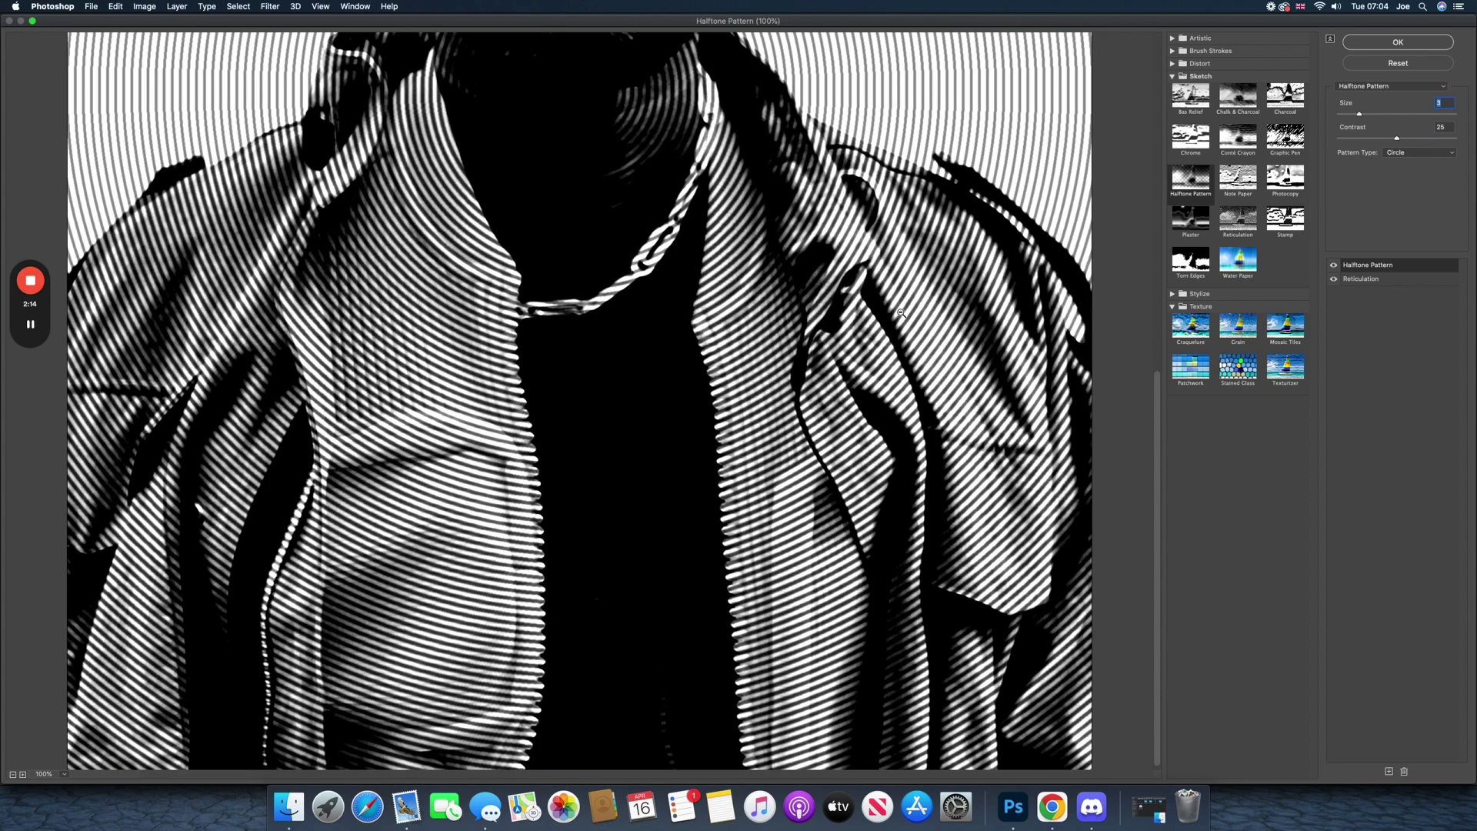
pyautogui.keyDown('alt'); pyautogui.keyDown('super'); pyautogui.click(900, 313); pyautogui.keyUp('super'); pyautogui.keyUp('alt')
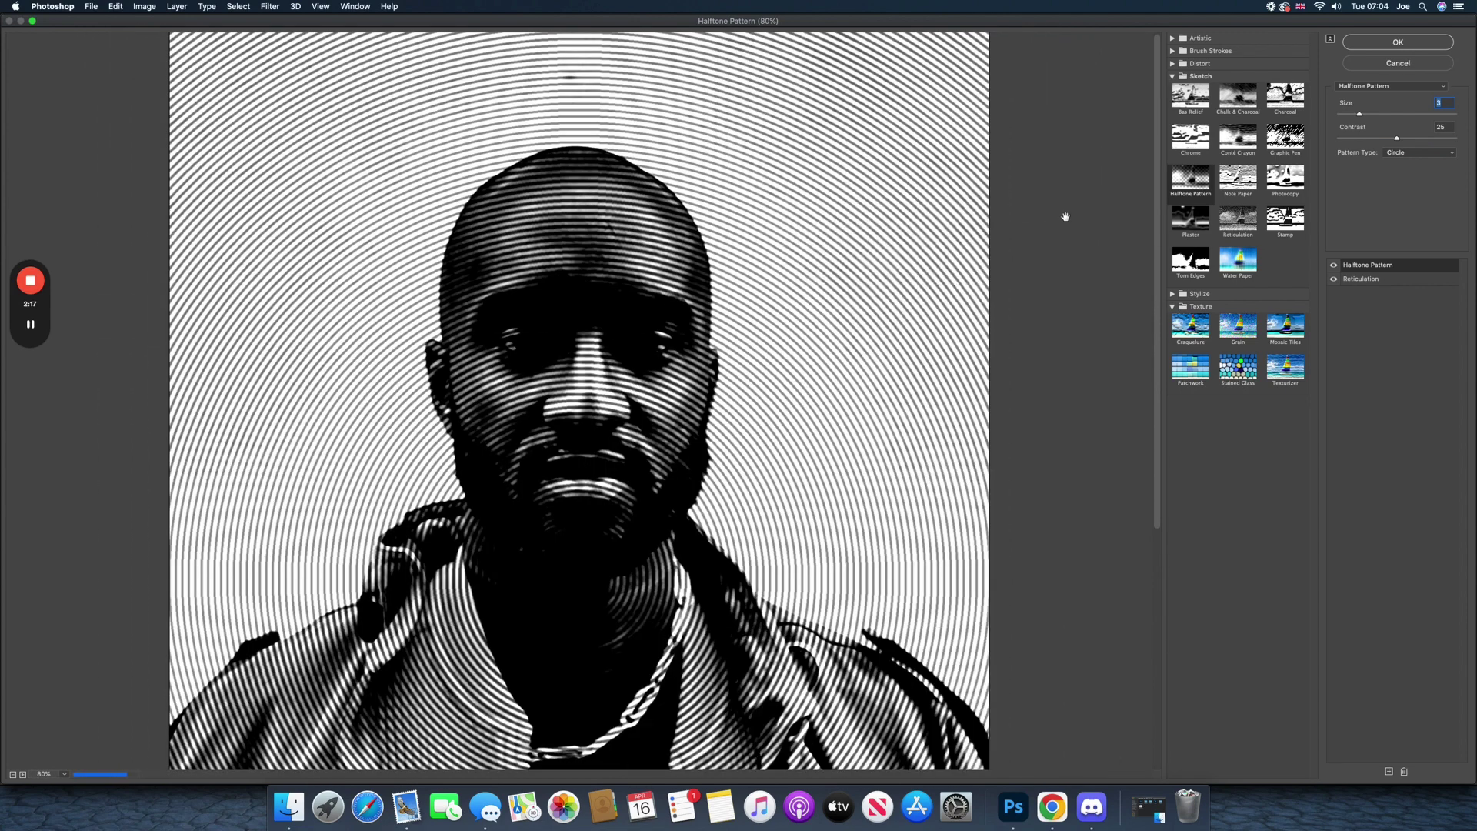
# - Try the Line pattern type on the Halftone Pattern effect and return it to Dot
pyautogui.click(1446, 145)
pyautogui.click(1415, 176)
pyautogui.scroll(-10, 829, 282)
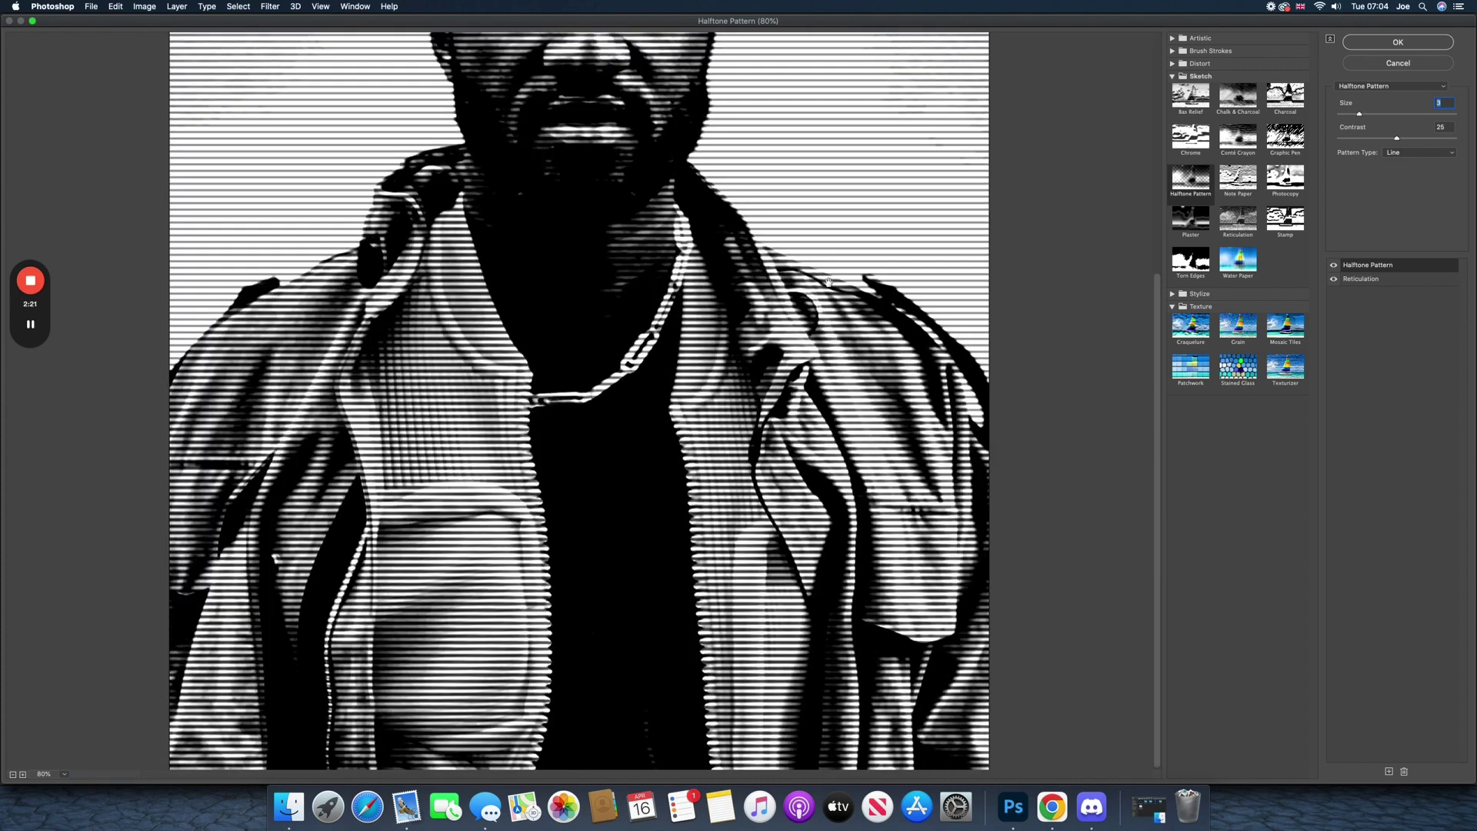
pyautogui.scroll(10, 829, 282)
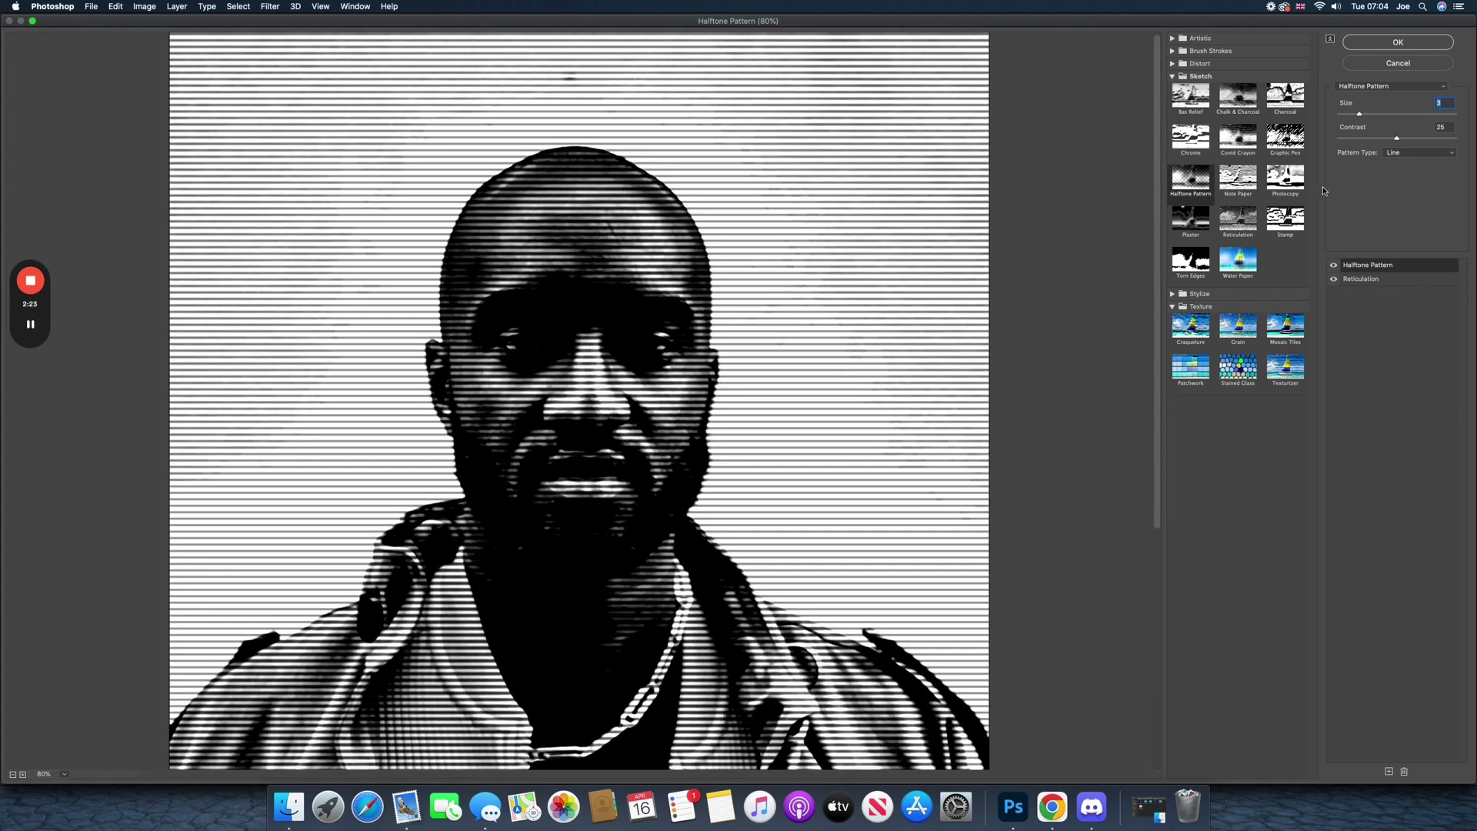
pyautogui.click(1423, 150)
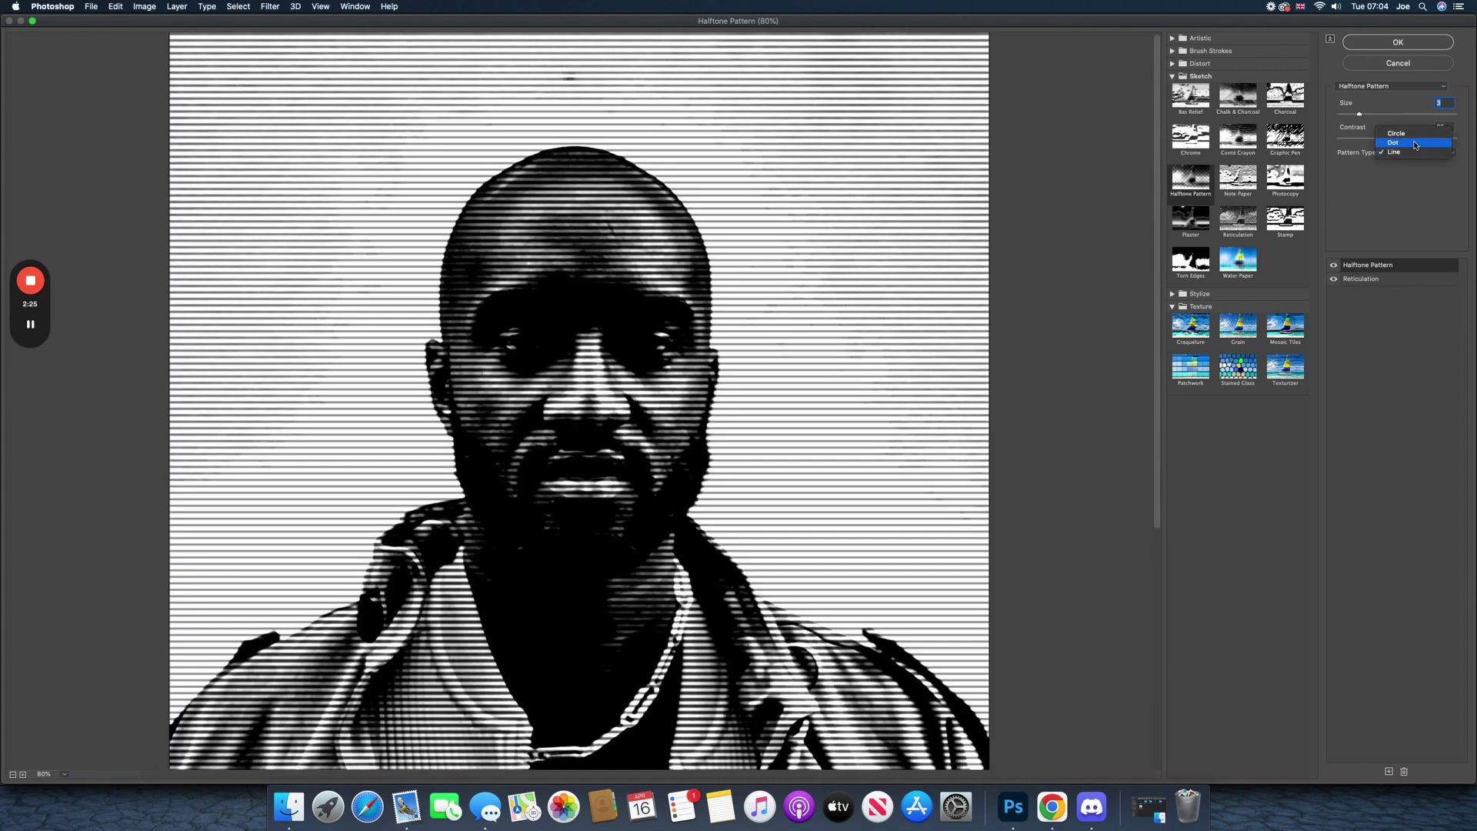
pyautogui.click(1405, 143)
pyautogui.press('alt')
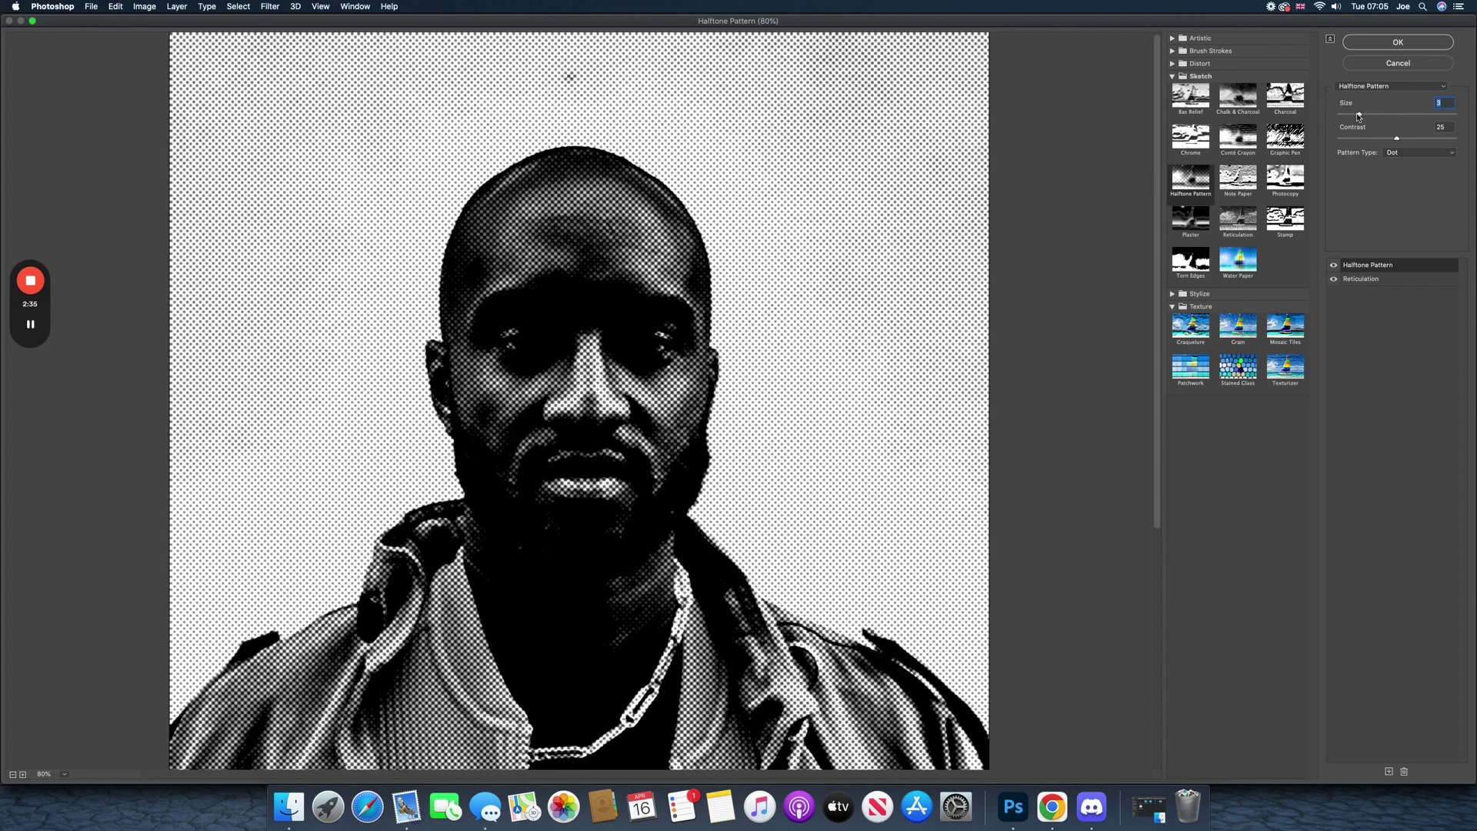
# - Preview the jacket area with the Line halftone once more and switch the pattern type back to Dot
pyautogui.scroll(-5, 619, 322)
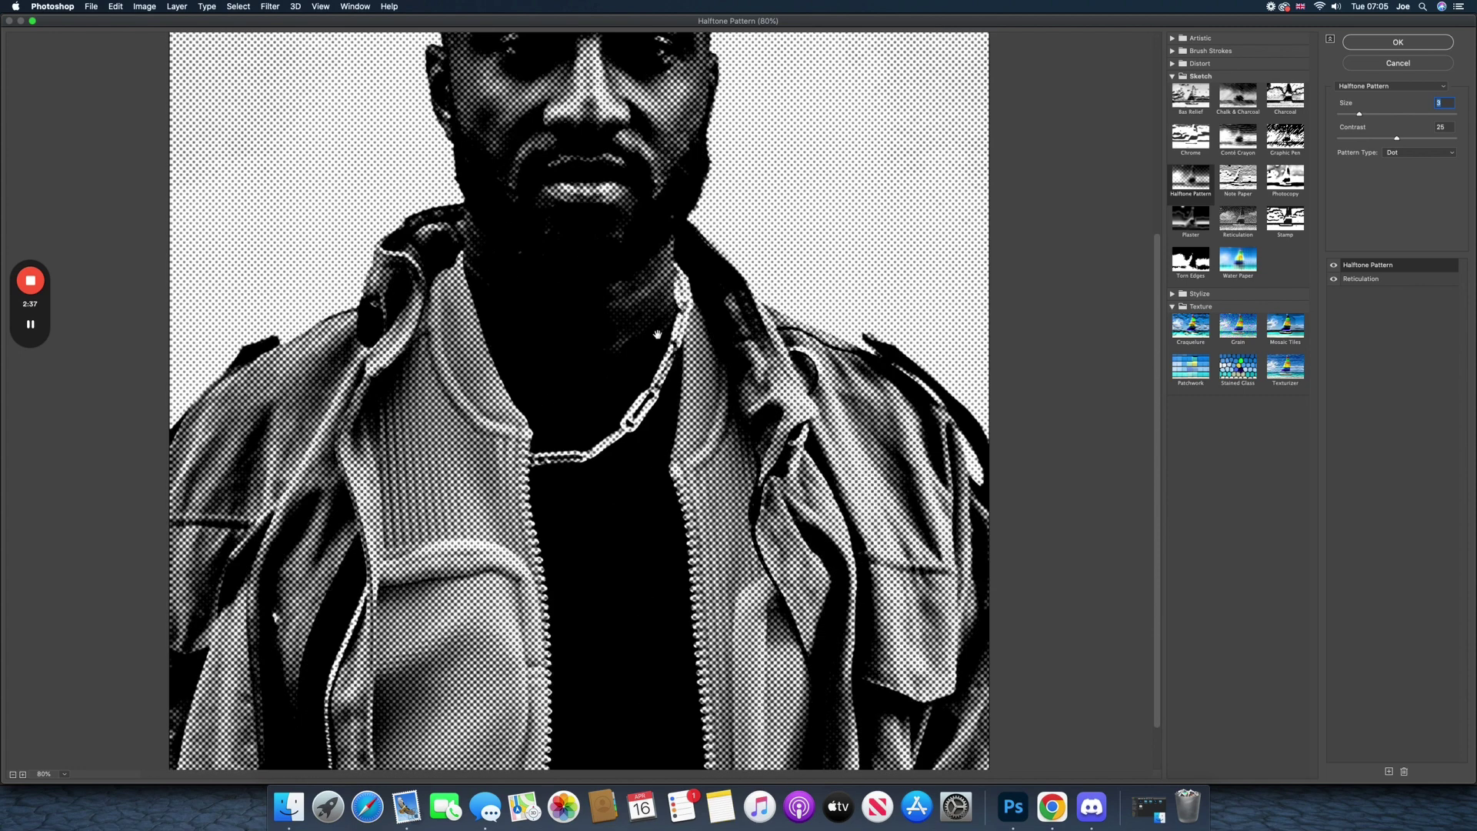
pyautogui.click(1423, 152)
pyautogui.click(1414, 162)
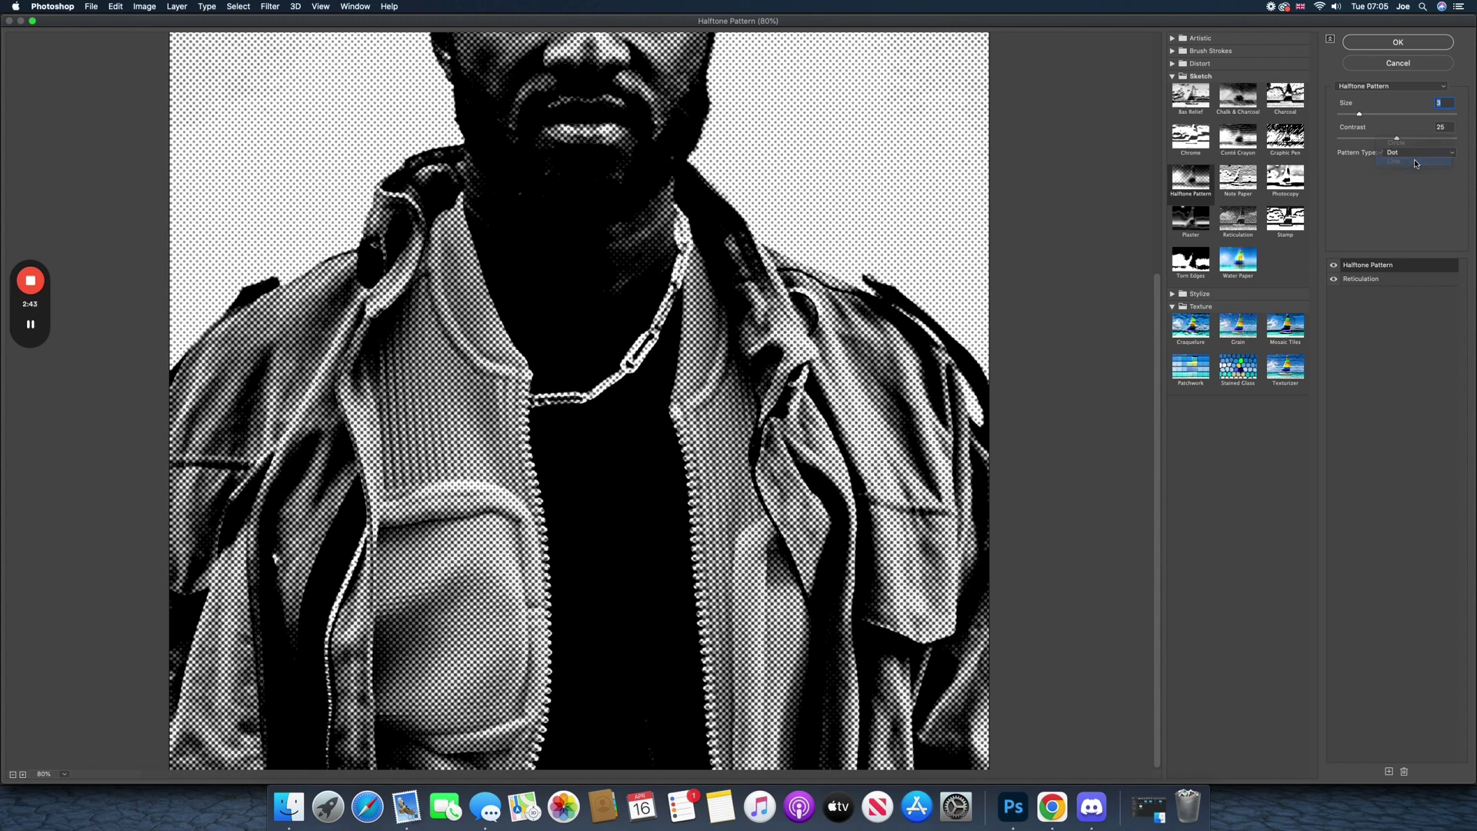
pyautogui.click(1415, 152)
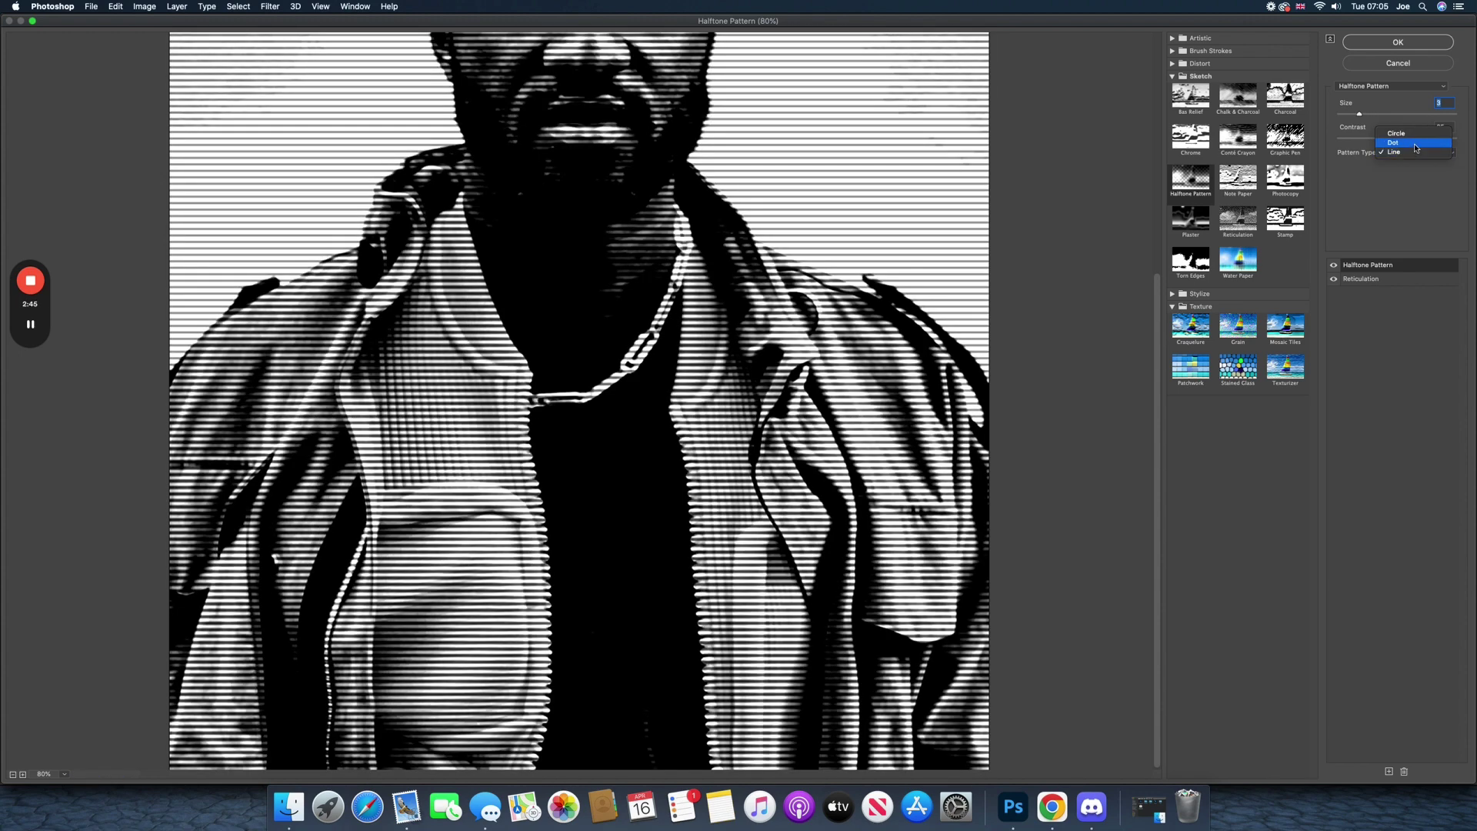
pyautogui.click(1415, 142)
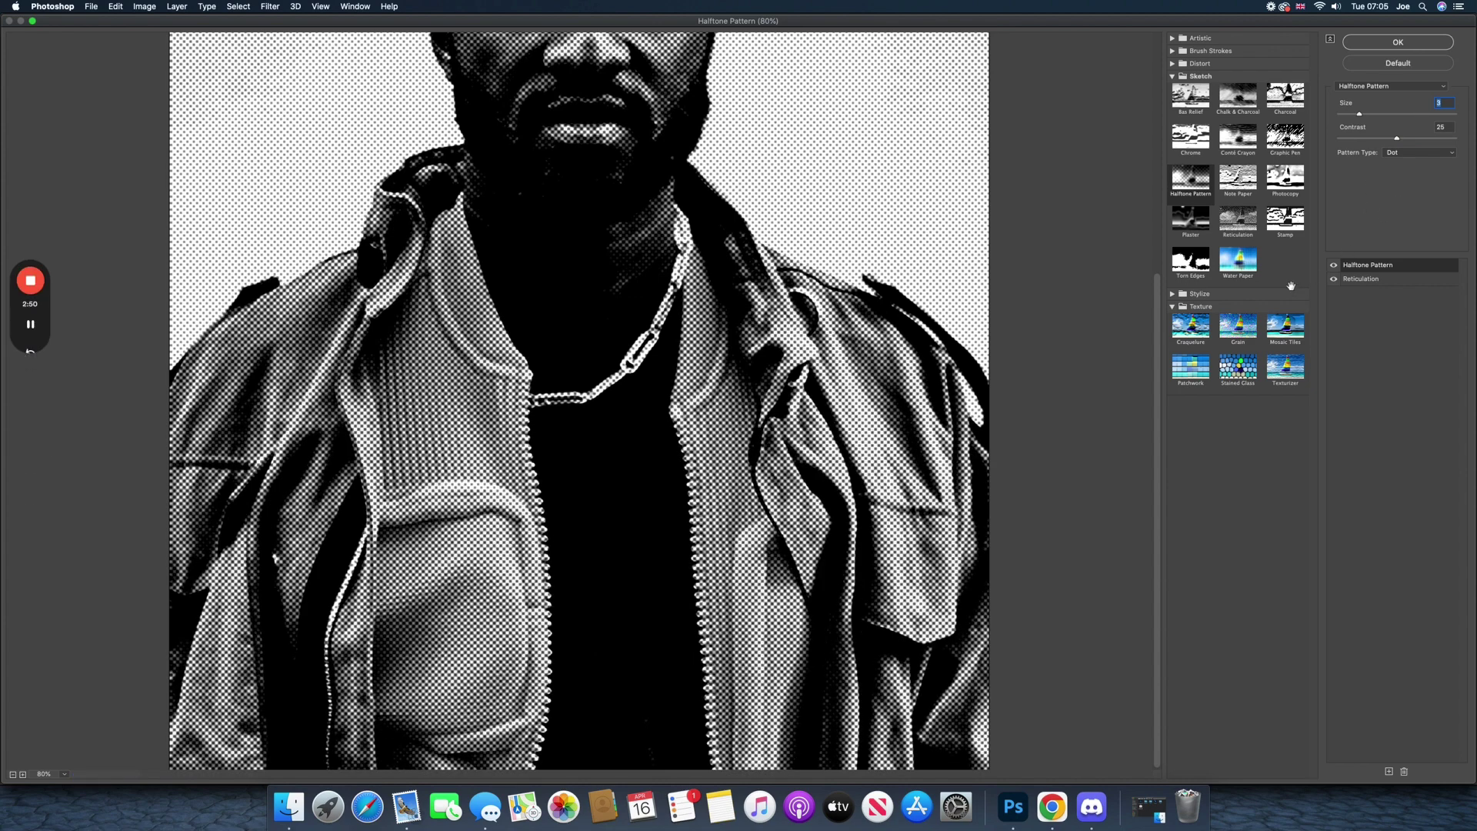
# - Add another effect layer above the Halftone Pattern and change it to the Grain texture
pyautogui.click(1389, 773)
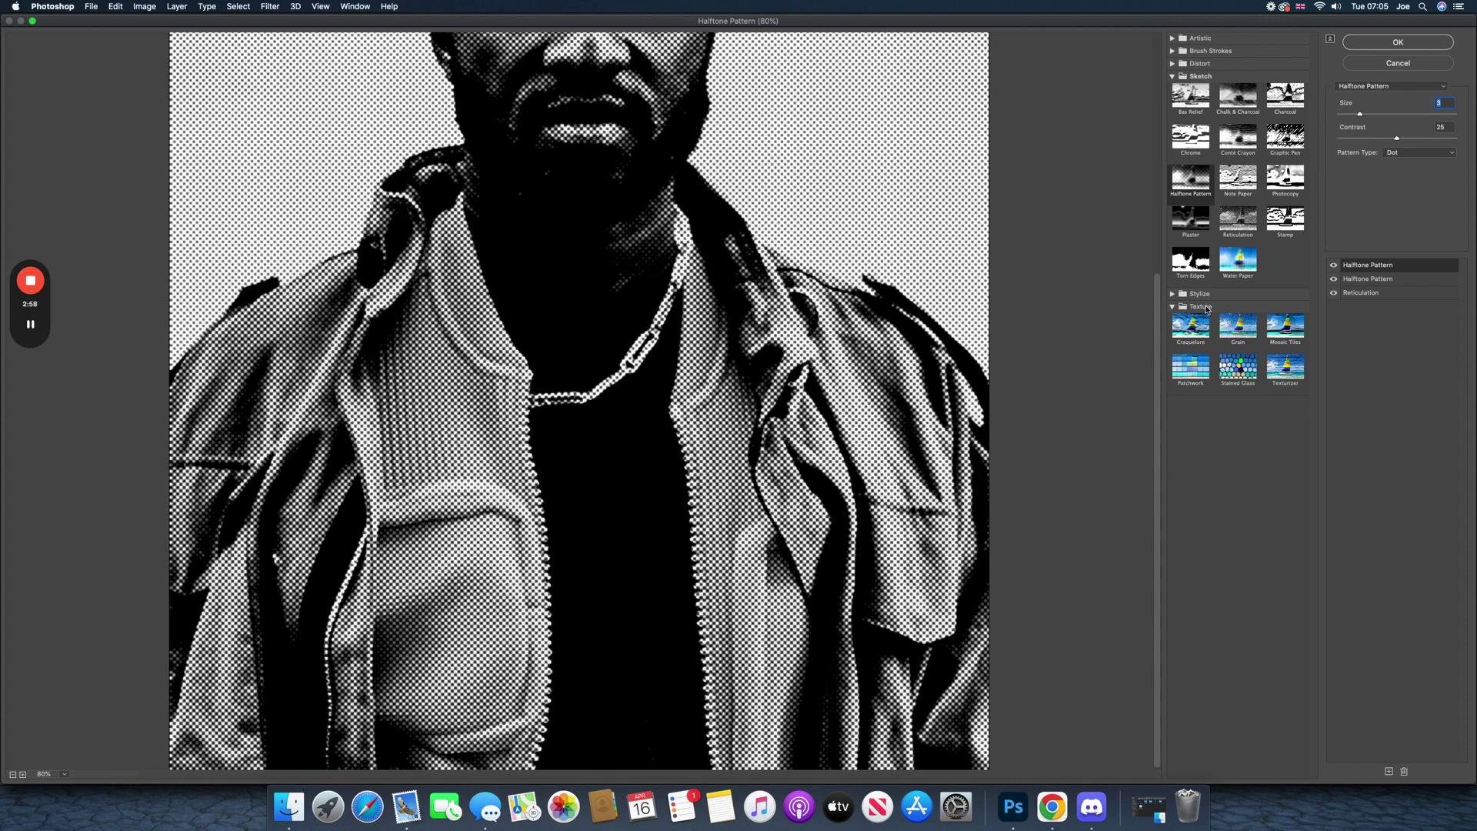
pyautogui.click(1229, 331)
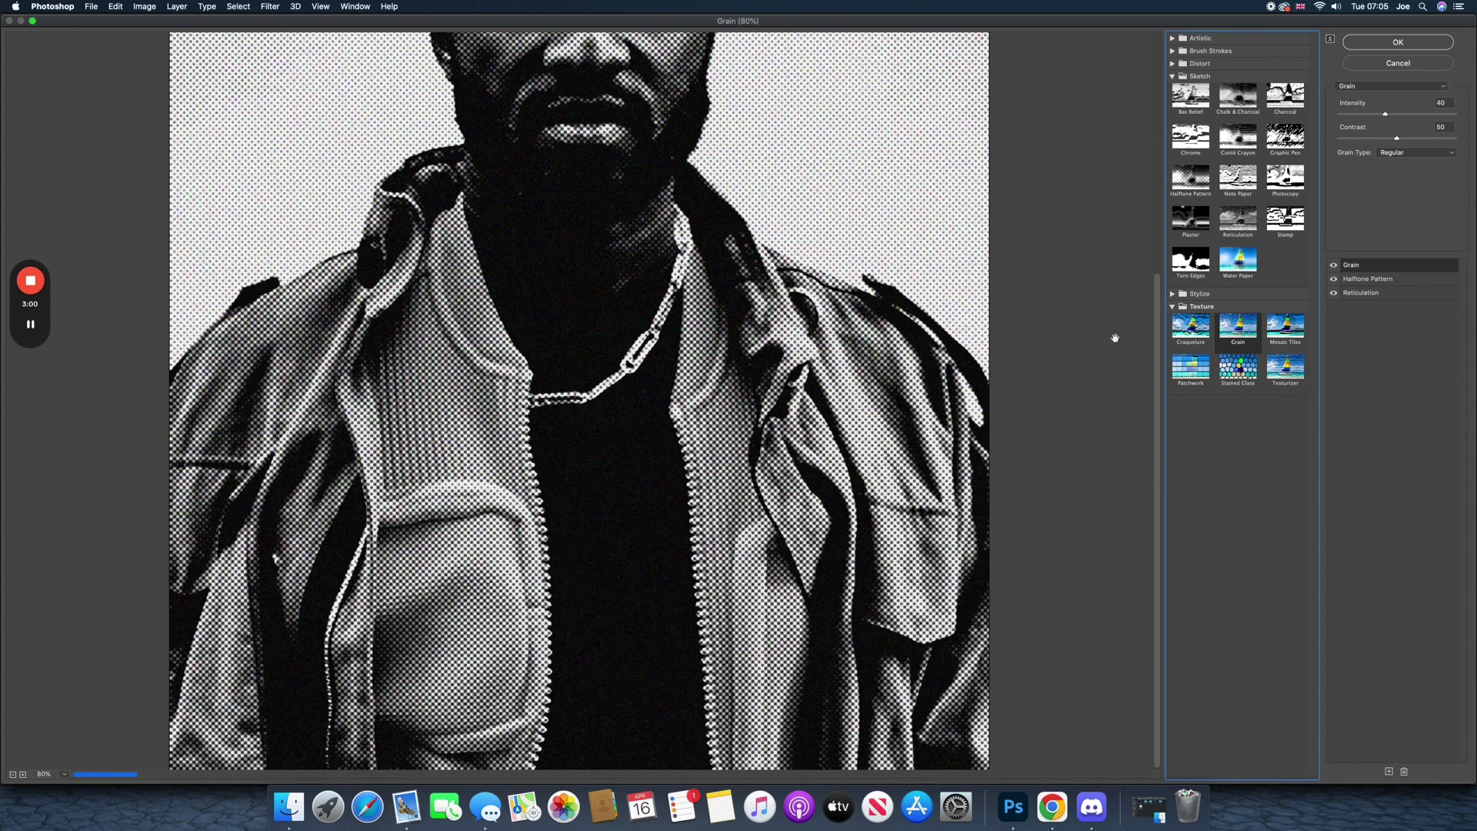
pyautogui.scroll(5, 991, 332)
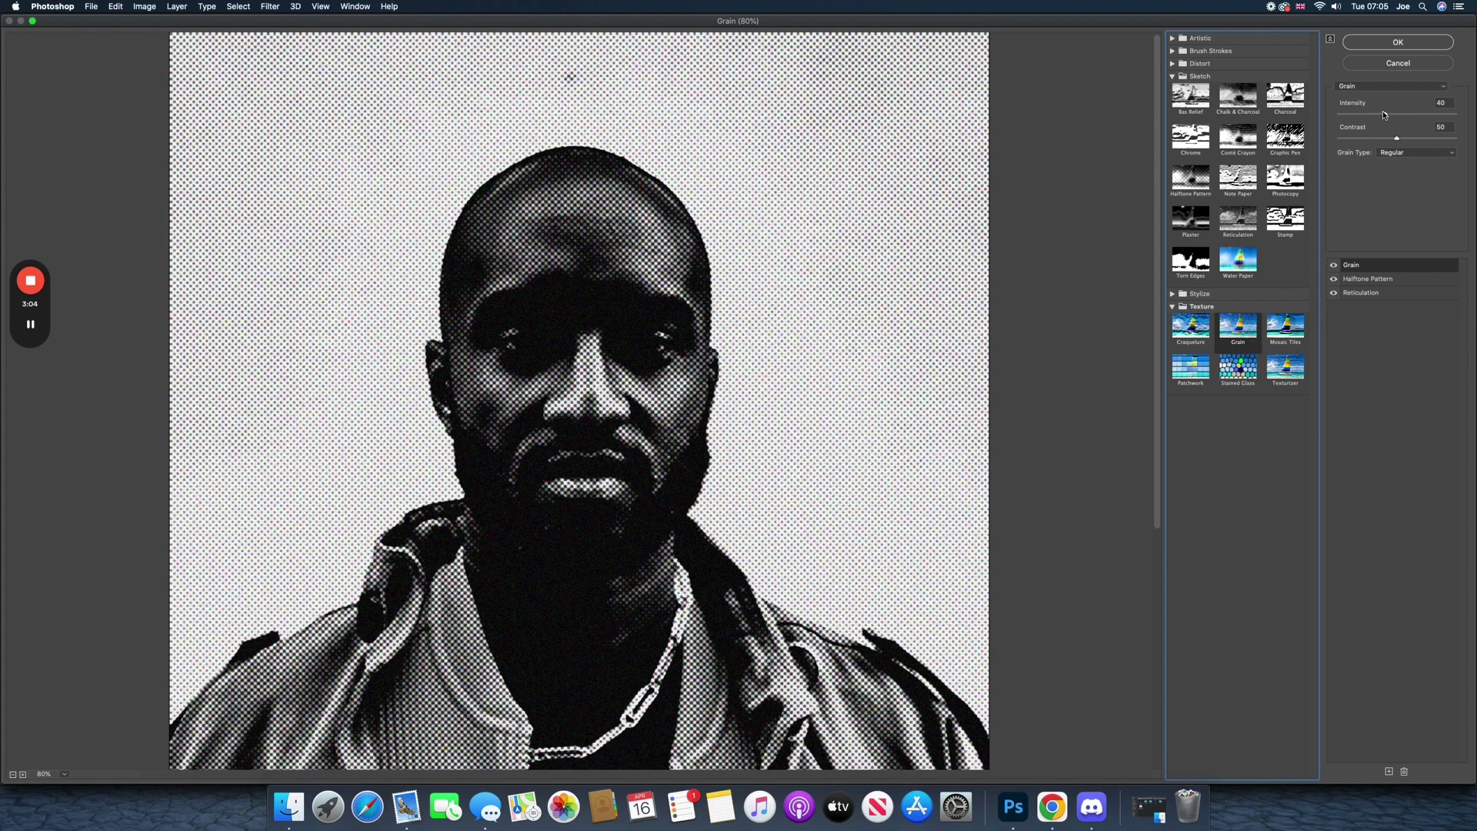
# - Set the Grain effect's intensity to 0 and its grain type to Clumped
pyautogui.moveTo(1384, 114); pyautogui.dragTo(1339, 113)
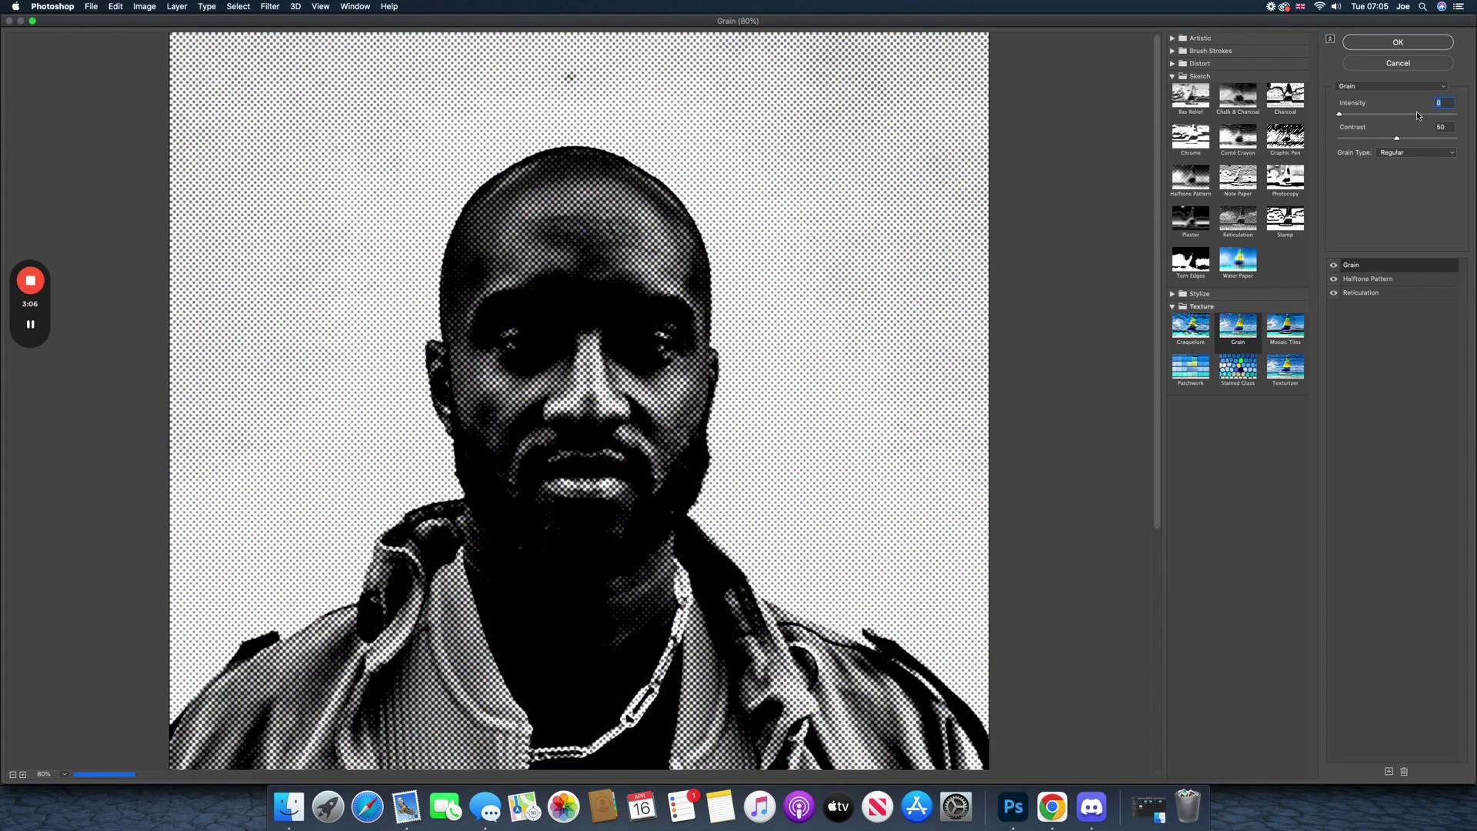
pyautogui.click(1400, 153)
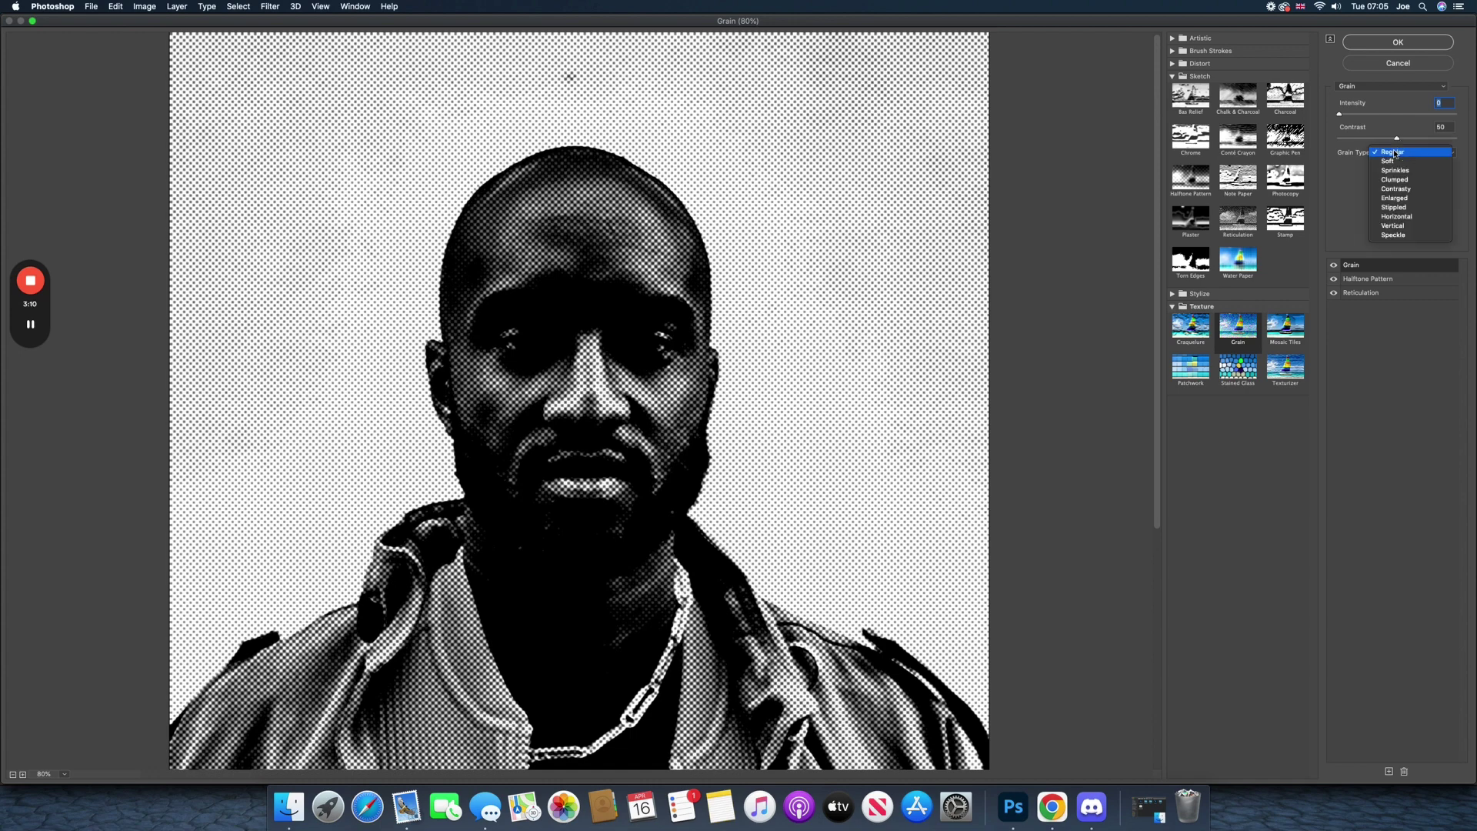
pyautogui.click(1396, 179)
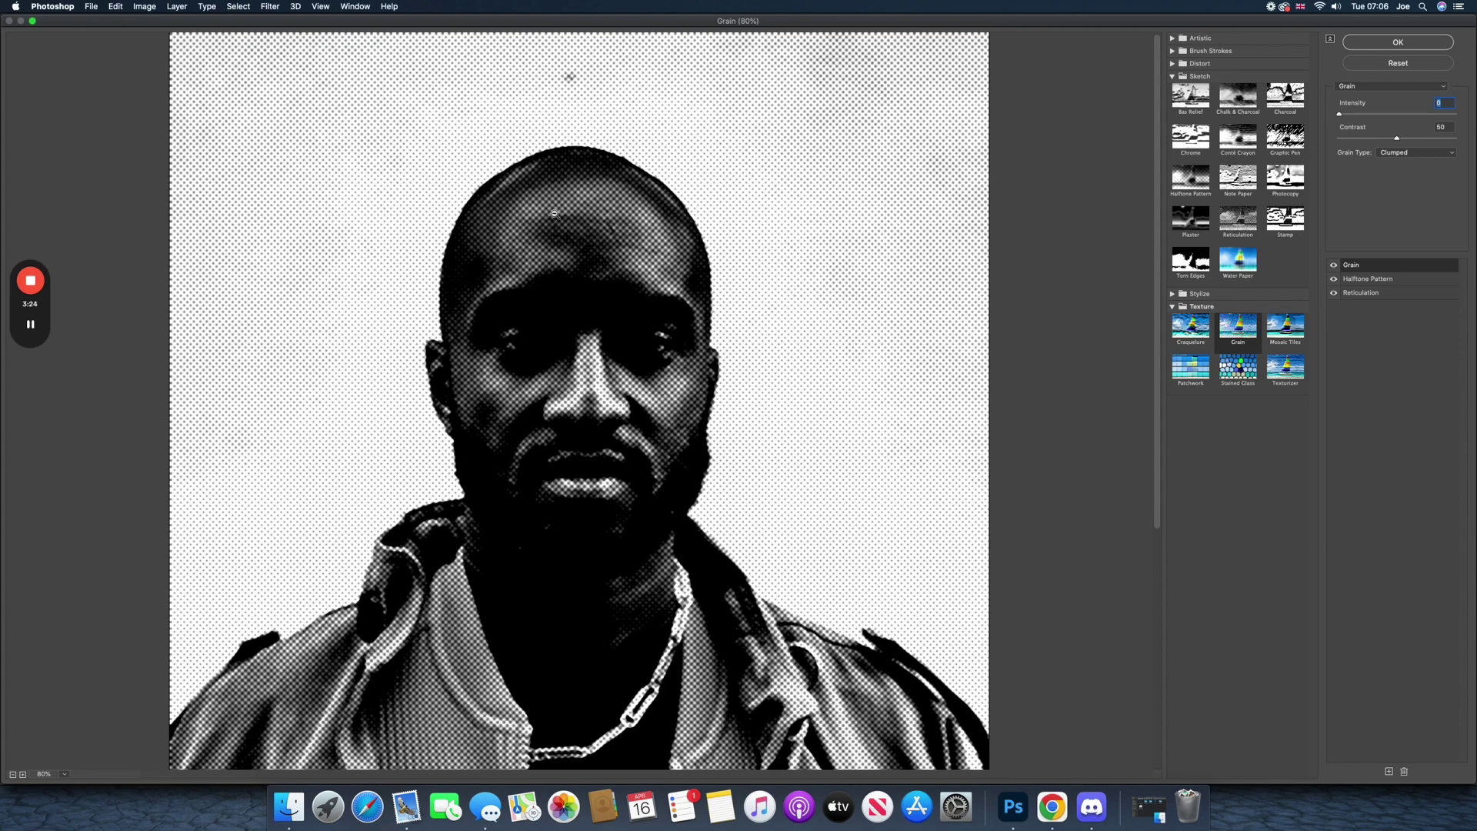
# - Examine the clumped grain and halftone dots up close across the face and jacket, then check the whole portrait
pyautogui.scroll(2, 555, 214)
pyautogui.scroll(-1, 555, 214)
pyautogui.scroll(3, 554, 214)
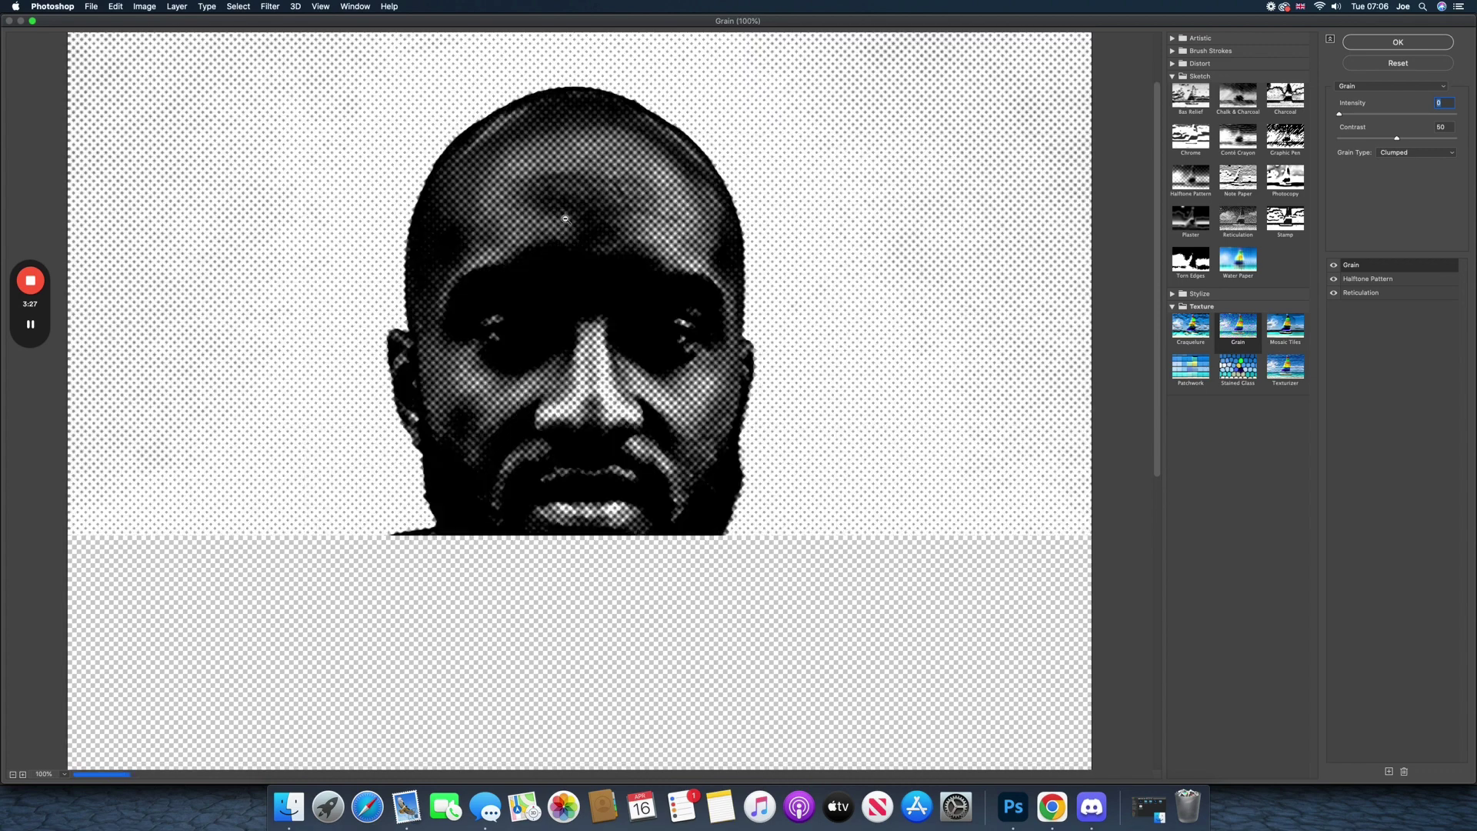
pyautogui.scroll(4, 566, 219)
pyautogui.moveTo(586, 258); pyautogui.dragTo(586, 277)
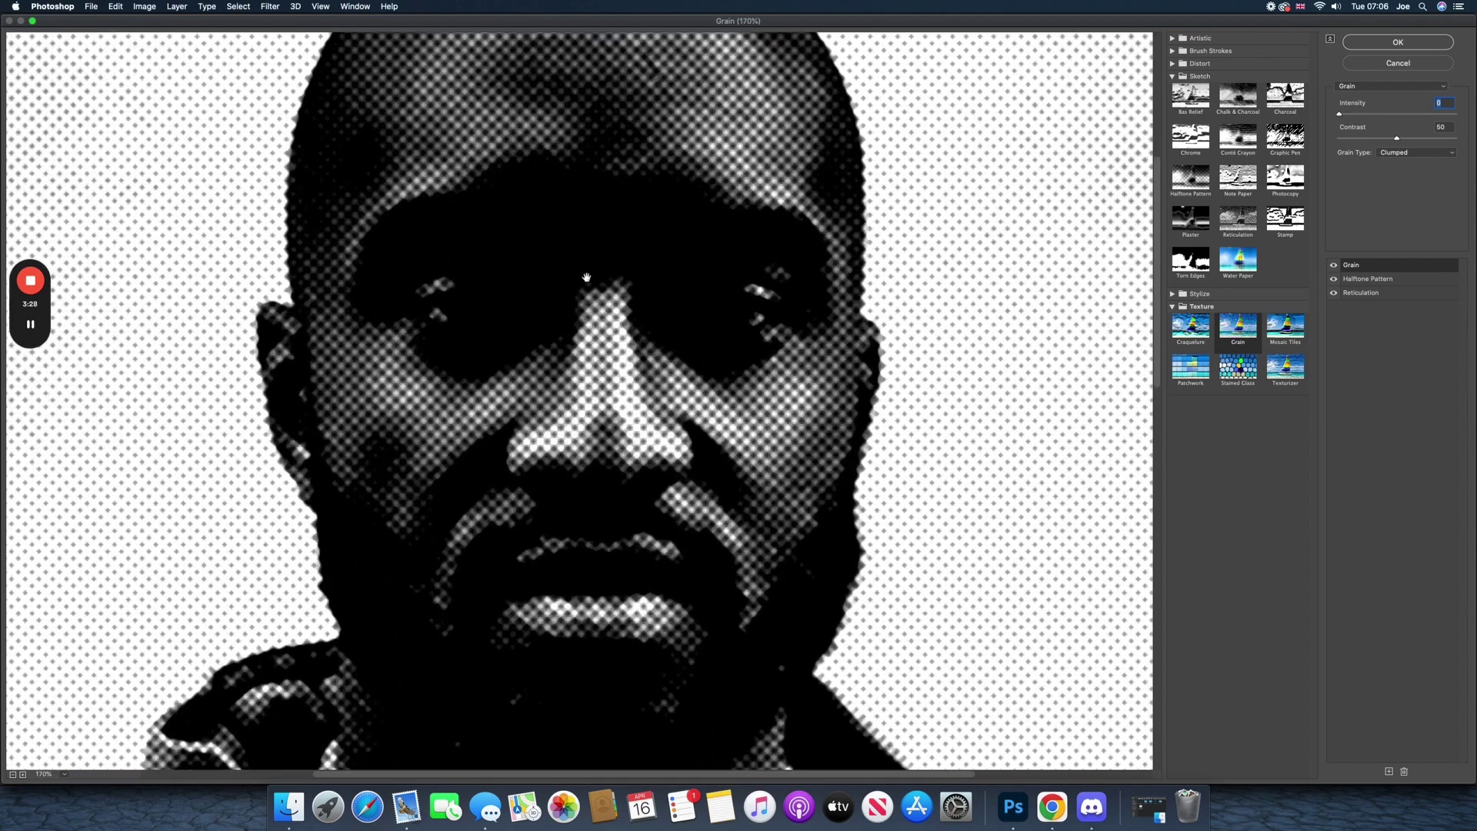
pyautogui.scroll(10, 586, 279)
pyautogui.scroll(-2, 591, 350)
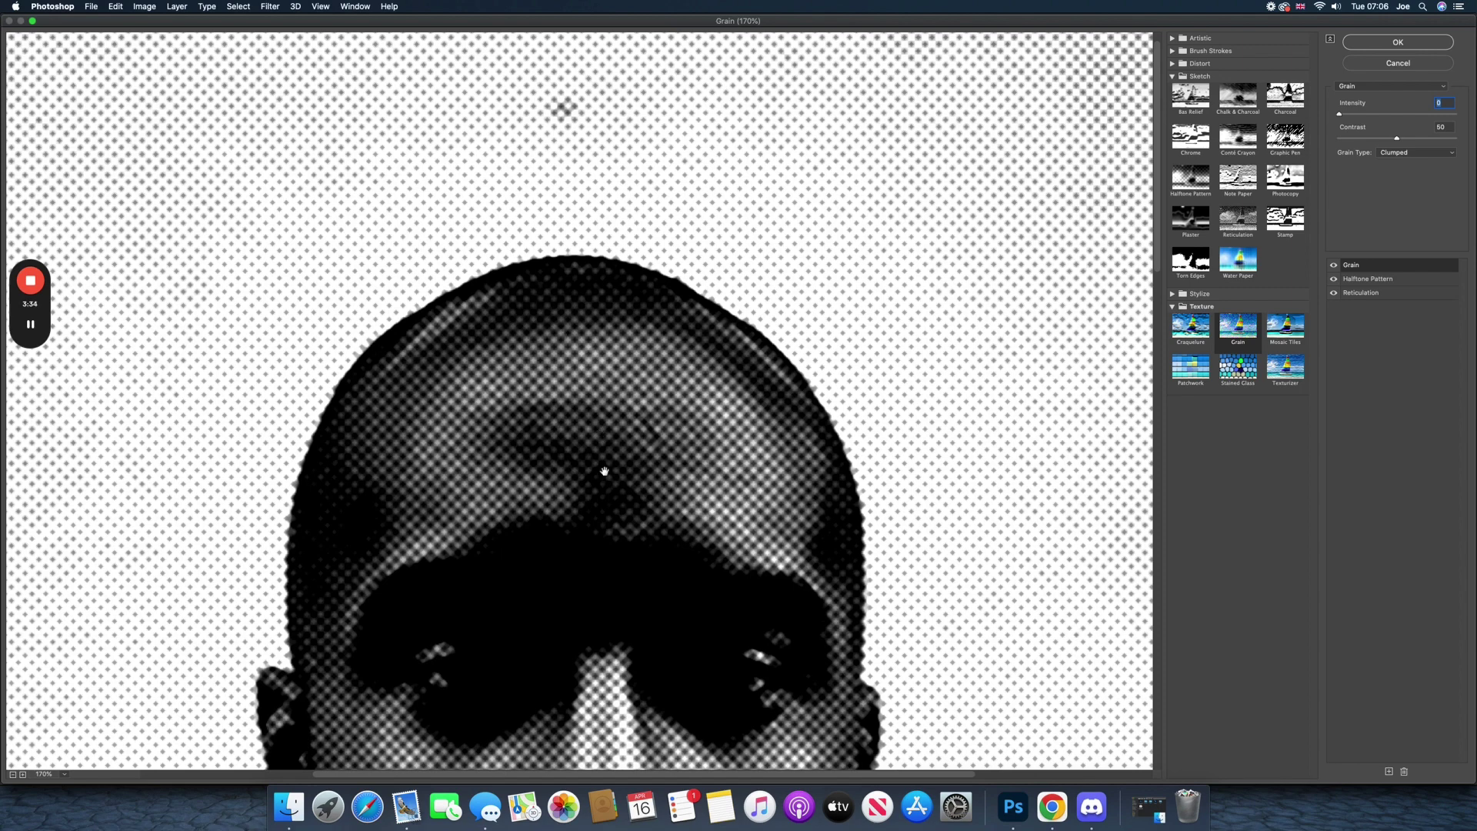
pyautogui.scroll(-20, 600, 464)
pyautogui.scroll(20, 569, 455)
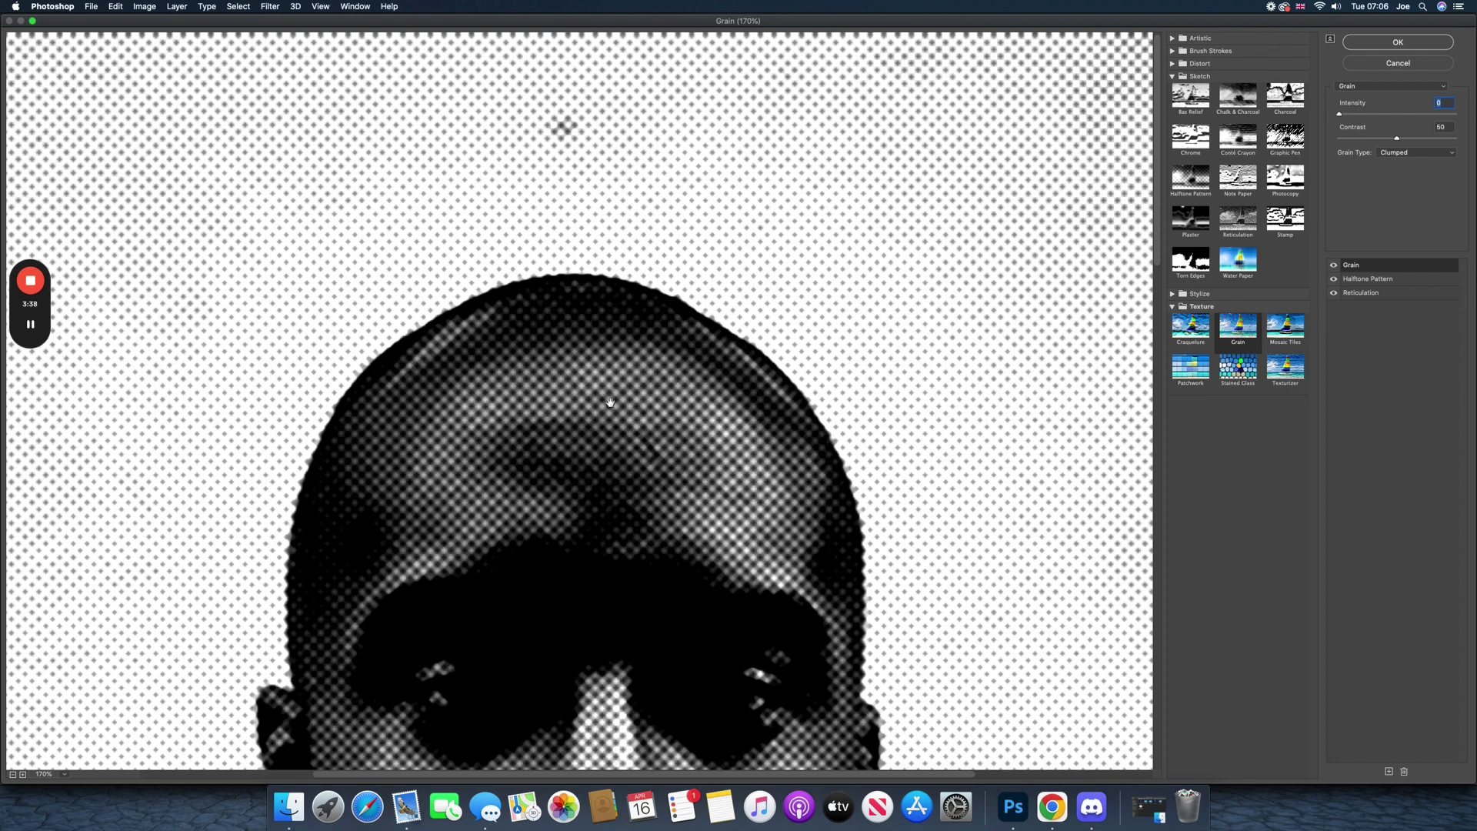
pyautogui.scroll(-5, 610, 403)
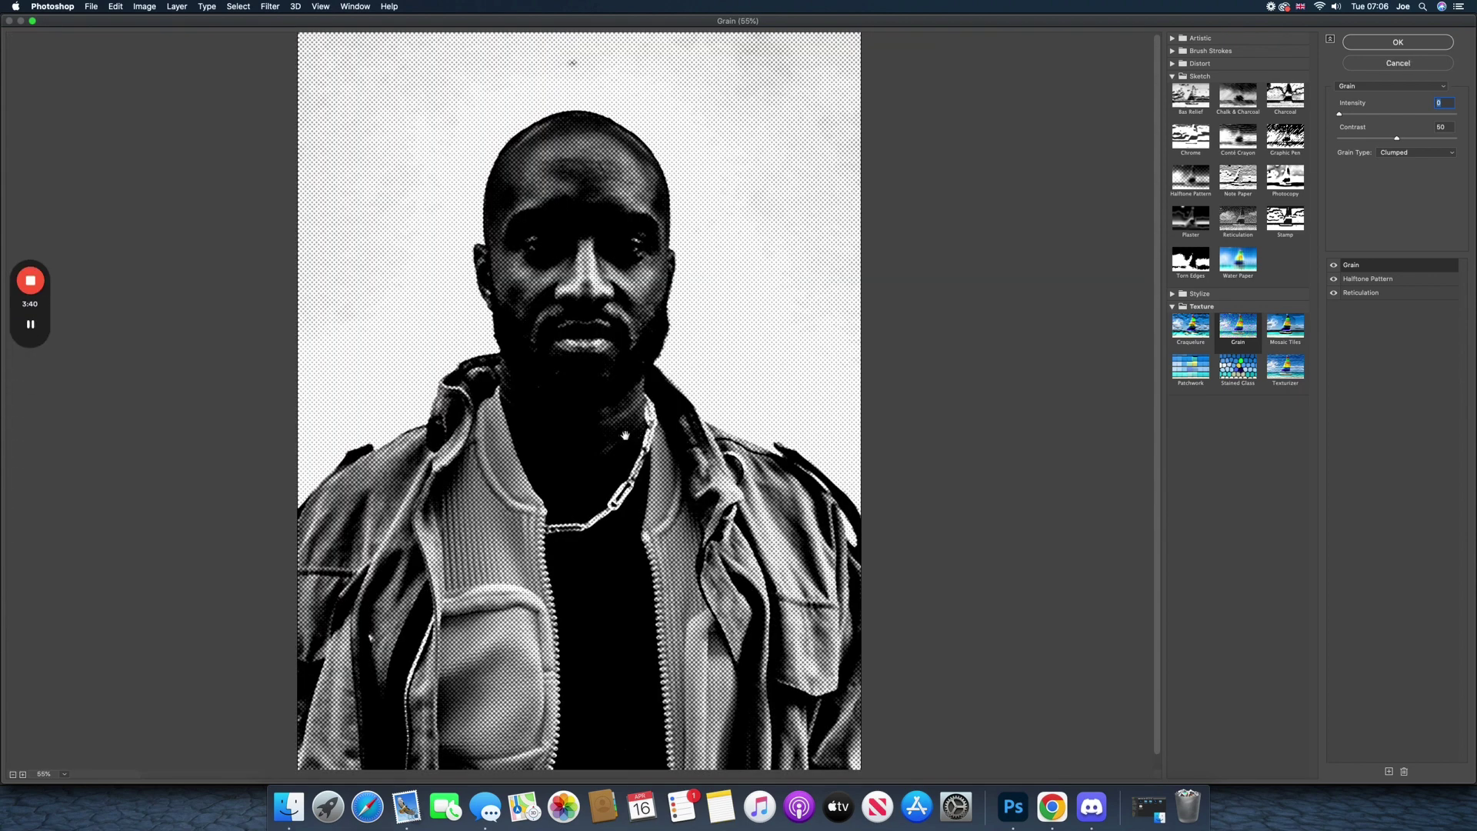
# - Add a Stamp effect layer above the Grain with light/dark balance 2 and minimum smoothness, and apply the Filter Gallery
pyautogui.click(1390, 772)
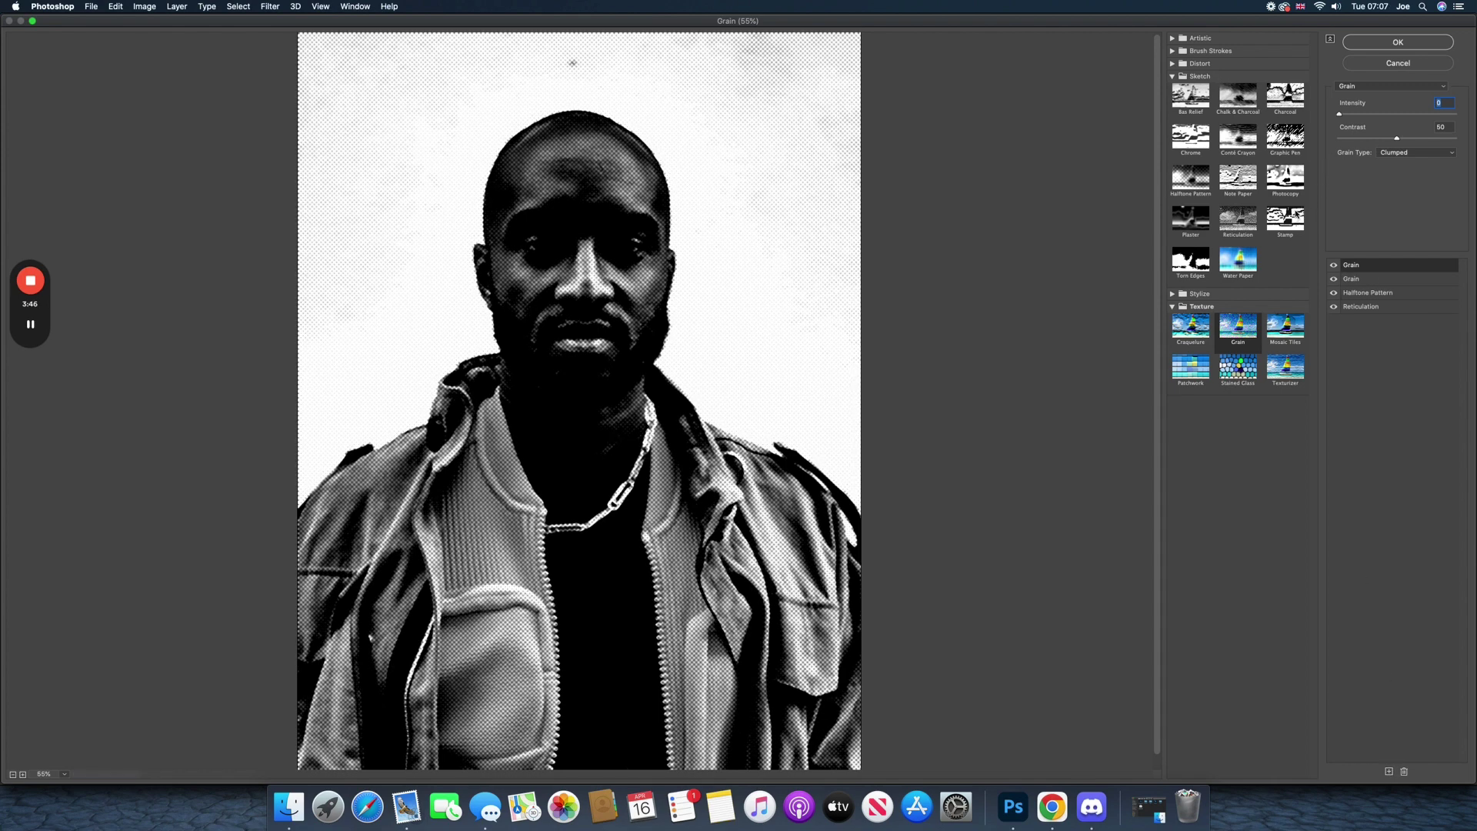
pyautogui.click(1283, 227)
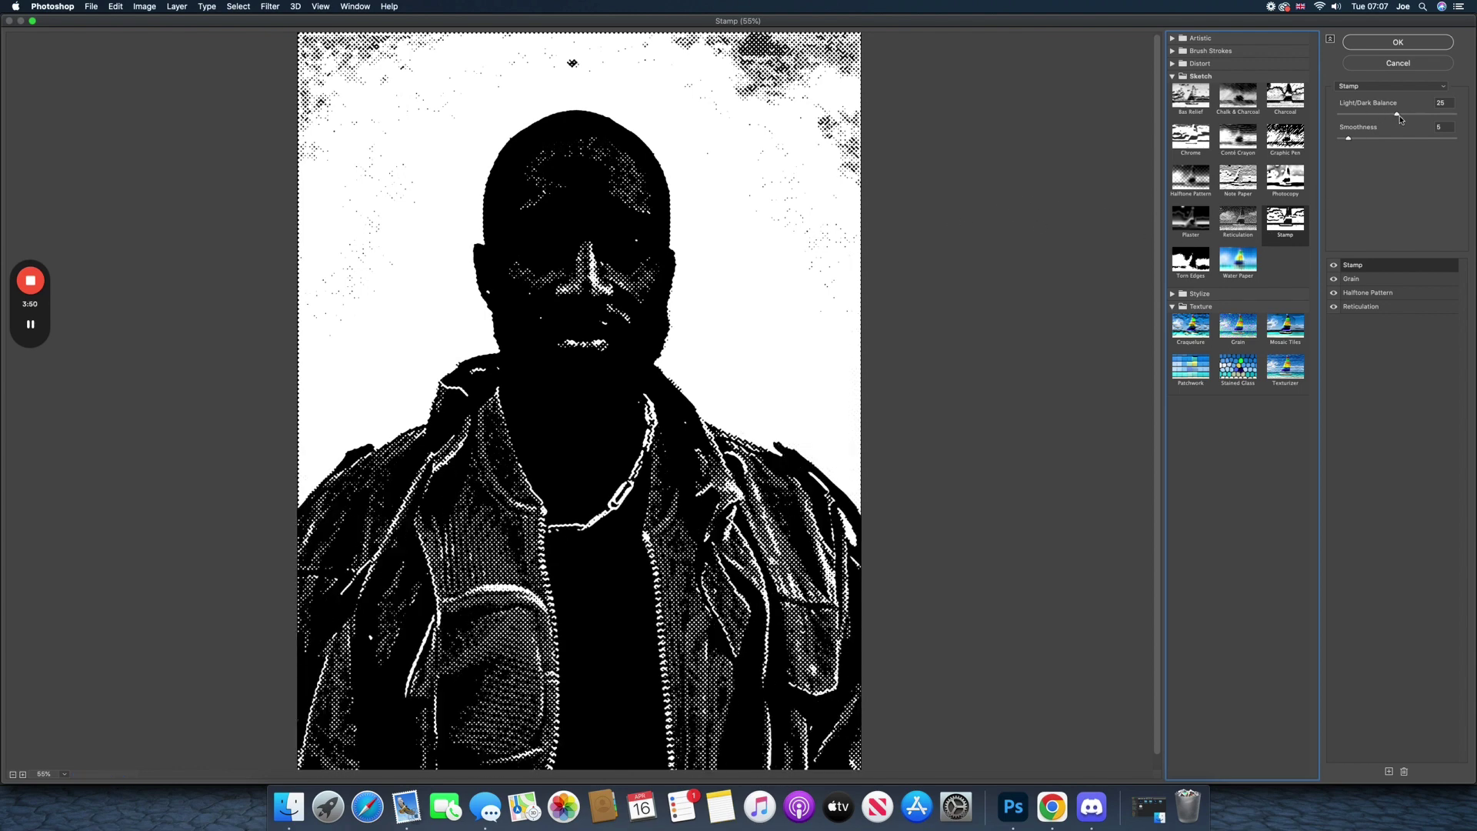
pyautogui.moveTo(1401, 119); pyautogui.dragTo(1345, 121)
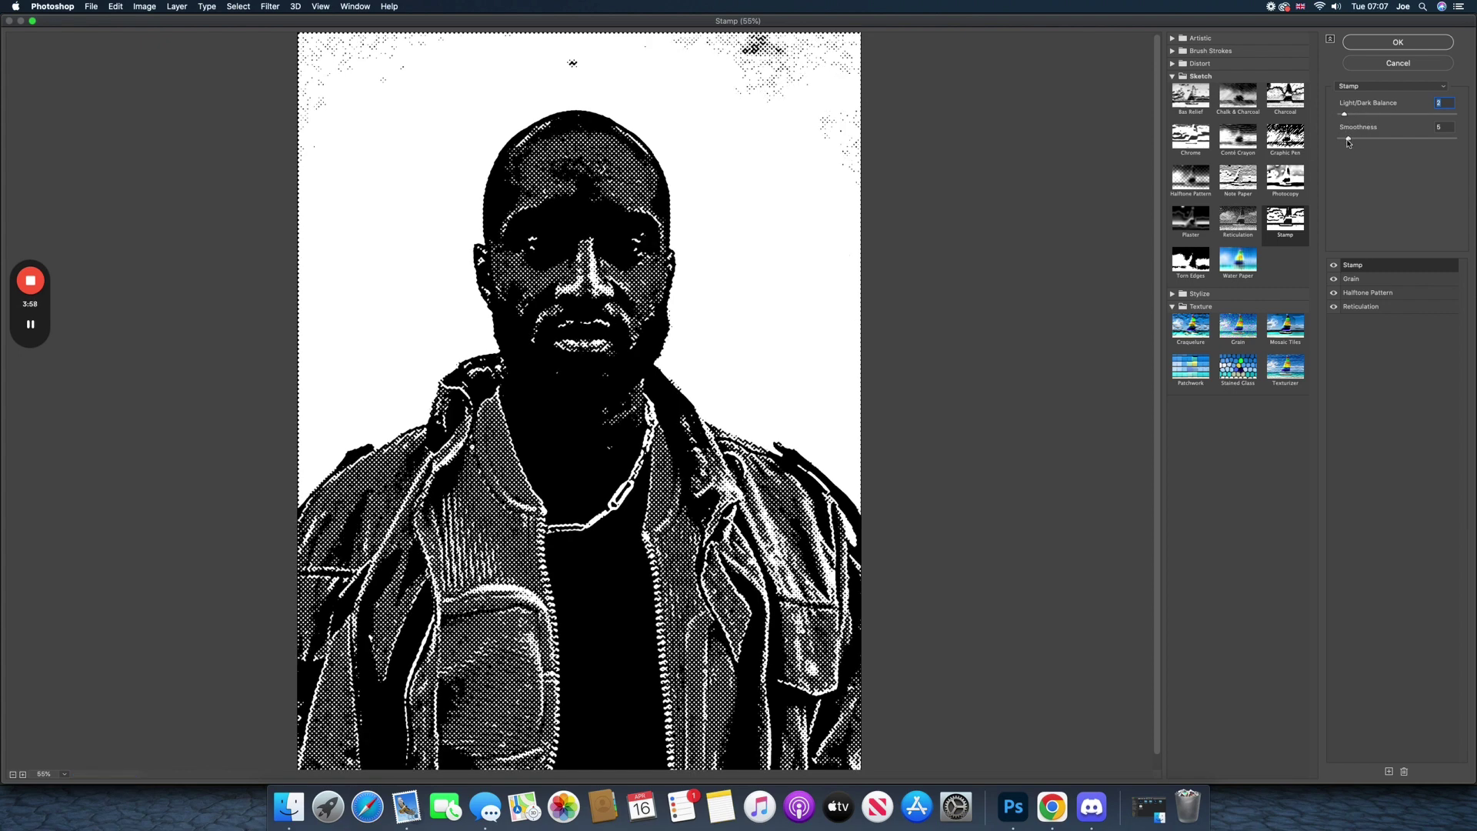
pyautogui.moveTo(1347, 140); pyautogui.dragTo(1339, 140)
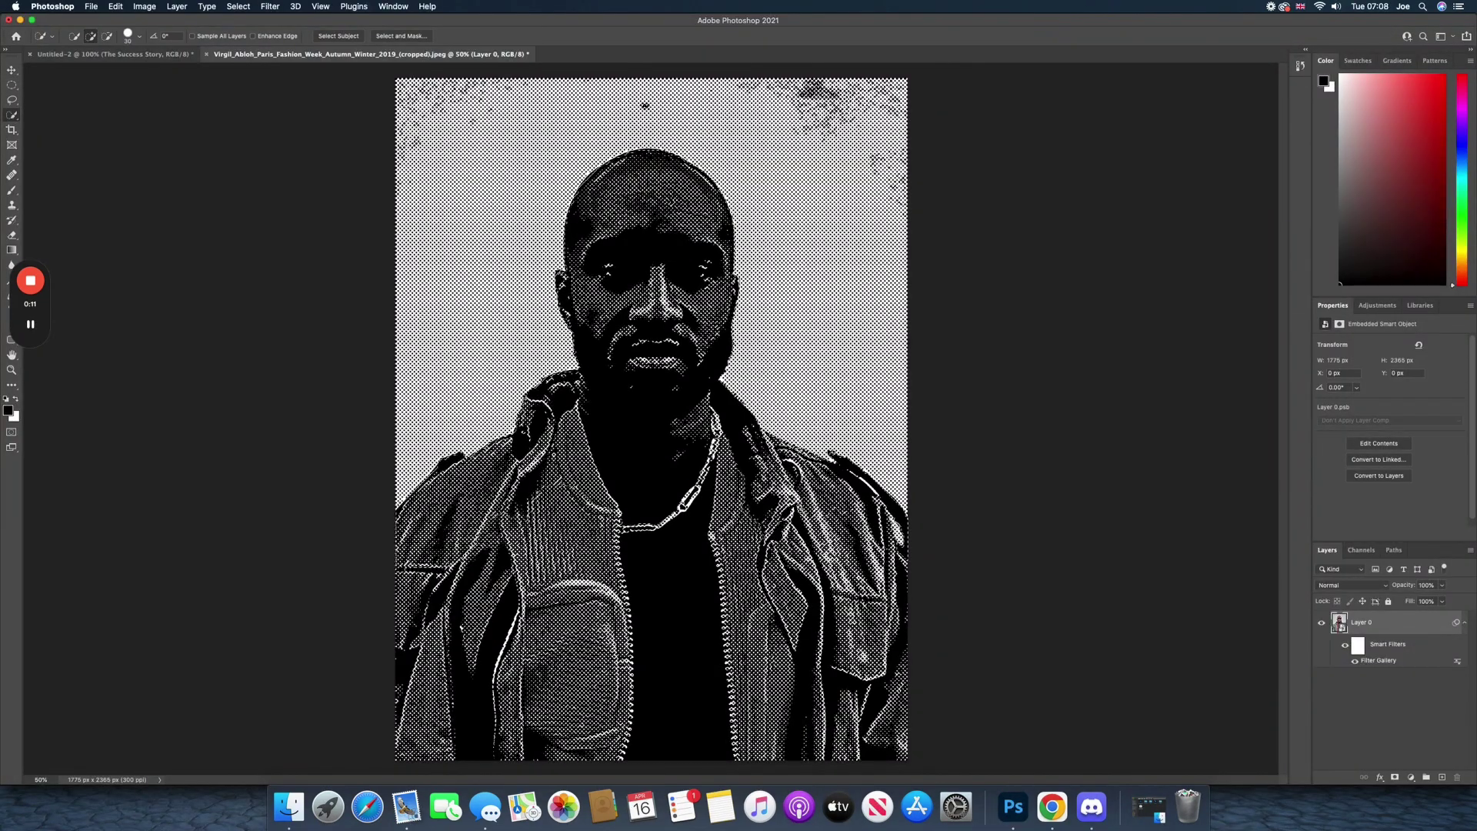
pyautogui.rightClick(618, 470)
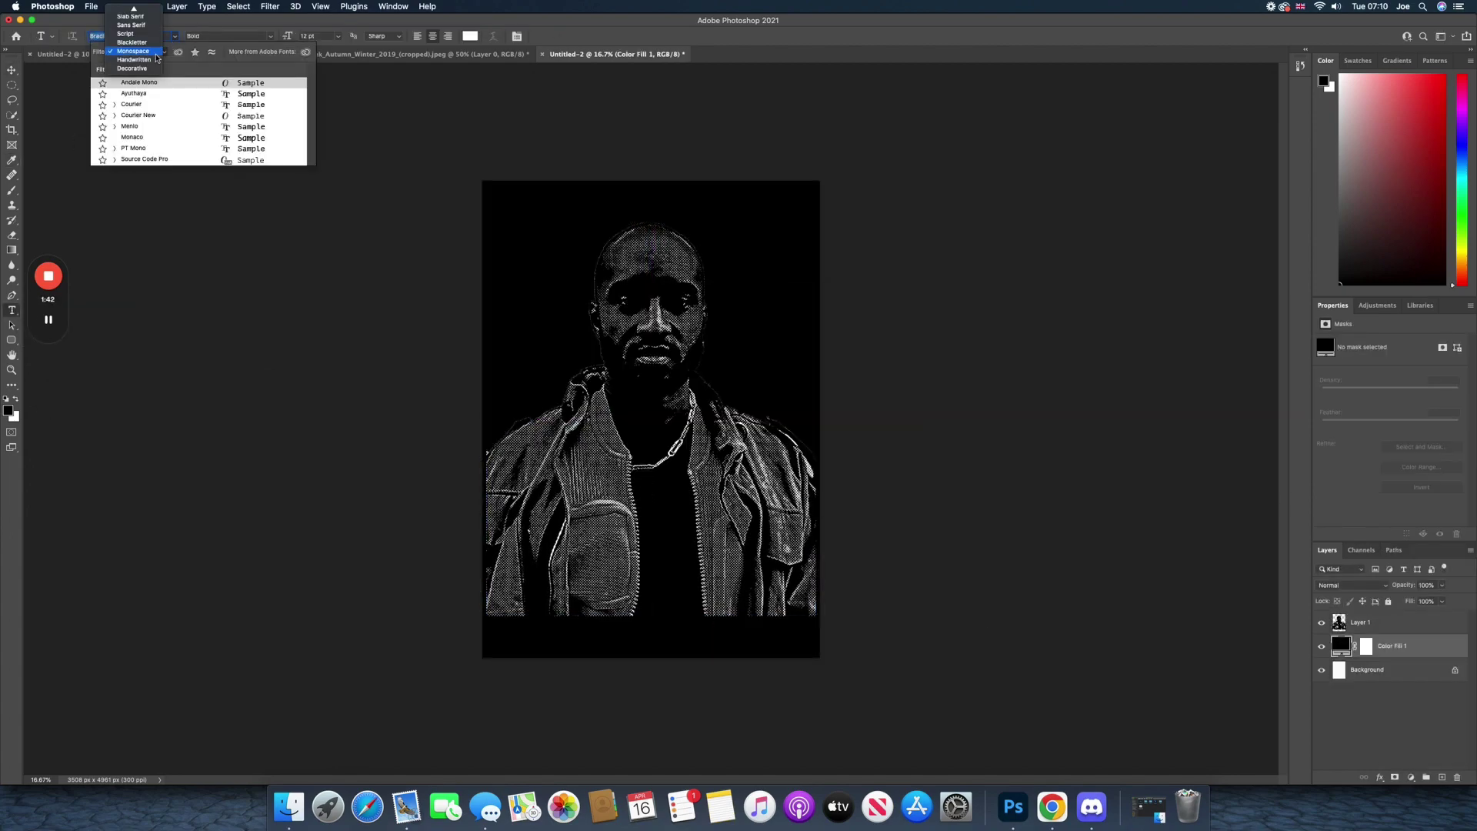
# - Add the text "Virgil" in the Trajan Color font above the portrait's head on the black poster
pyautogui.scroll(-15, 204, 390)
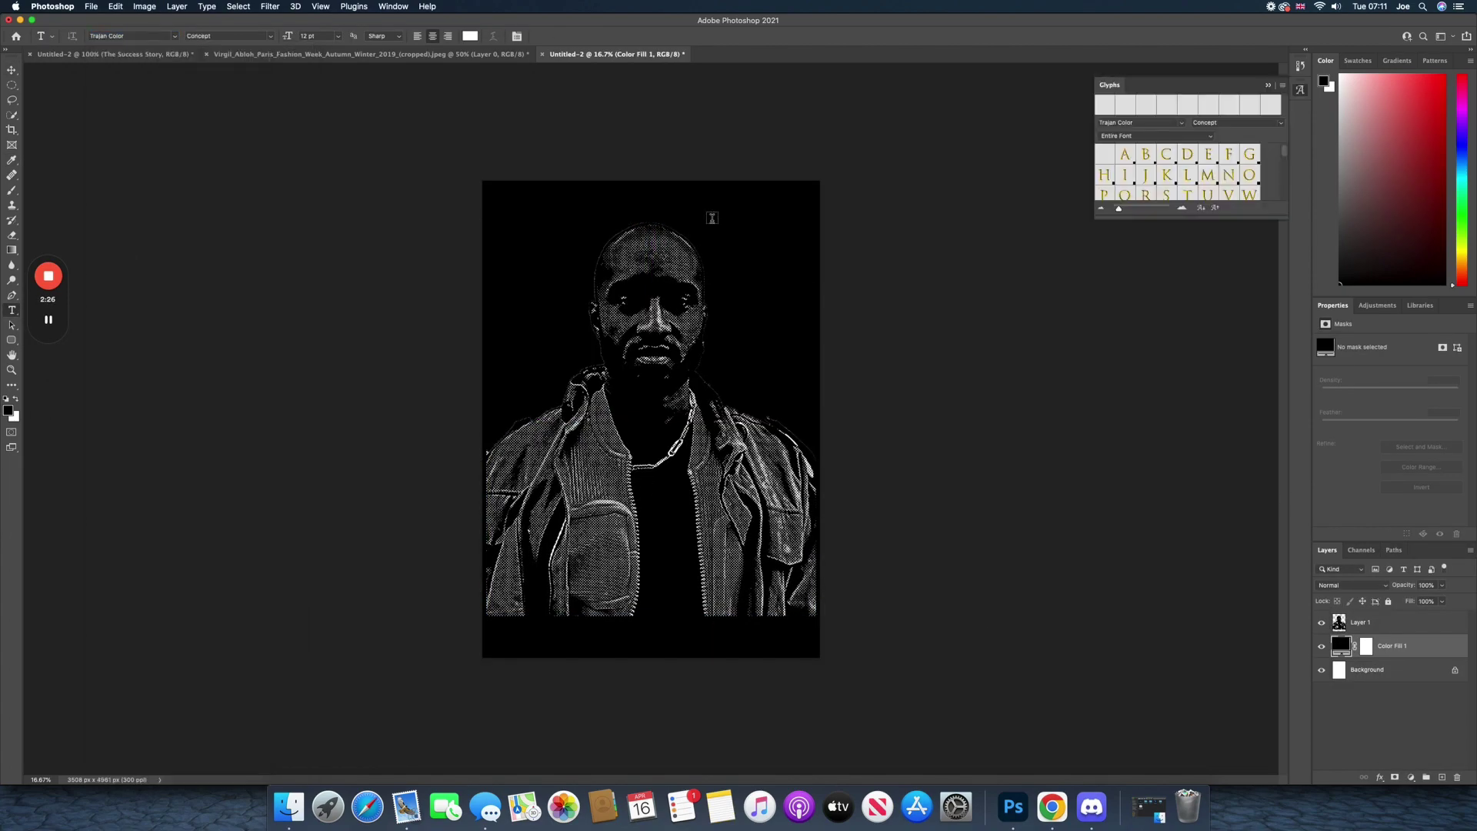
pyautogui.click(581, 214)
pyautogui.write('Virgil')
pyautogui.press('super+t')
pyautogui.press('super+t')
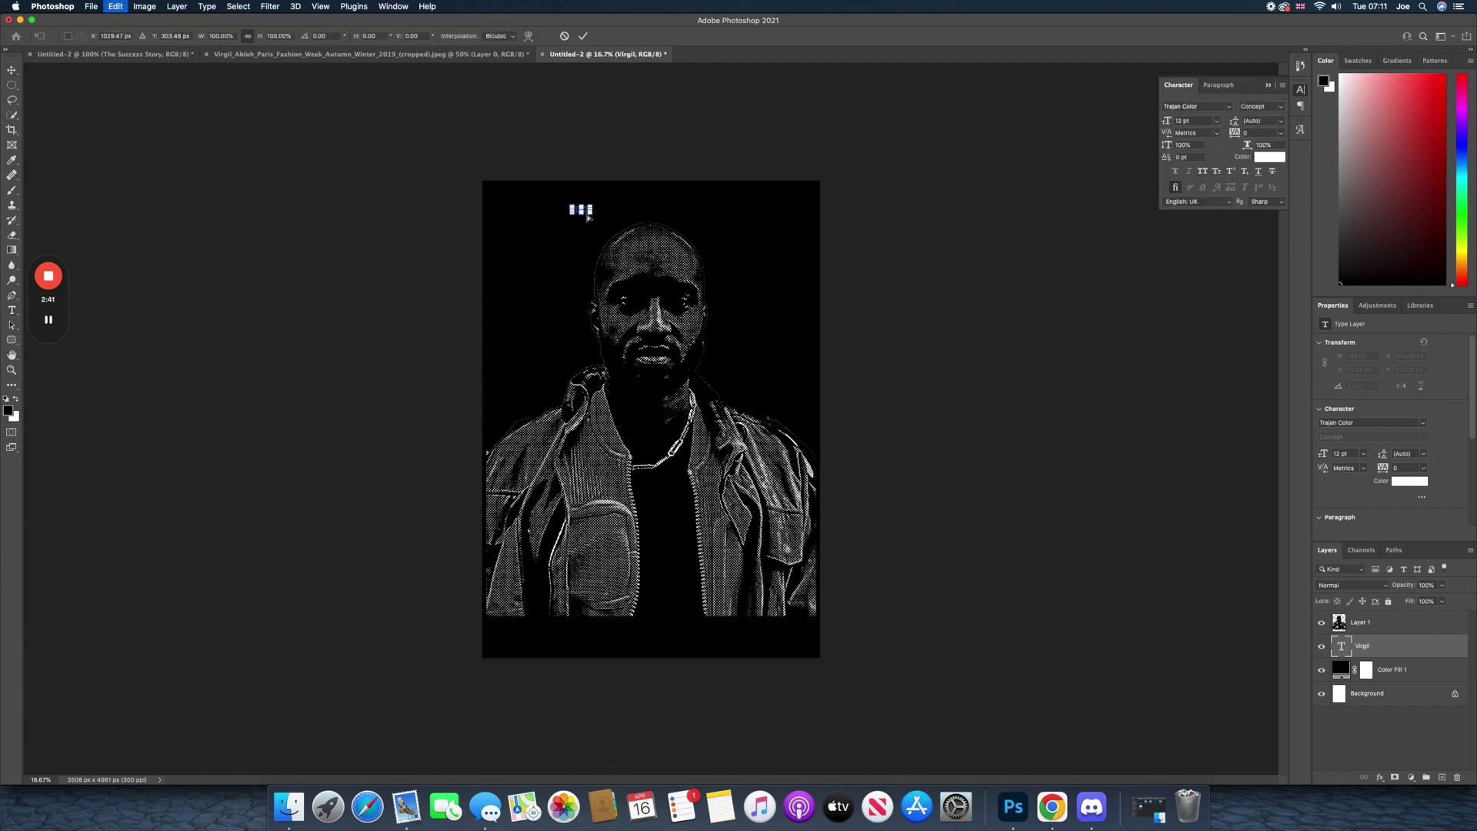
# - Enlarge the "Virgil" title to nearly the full poster width and centre it along the upper edge, partly behind the head
pyautogui.moveTo(591, 208); pyautogui.dragTo(782, 184)
pyautogui.moveTo(713, 183); pyautogui.dragTo(640, 212)
pyautogui.press('Return')
pyautogui.doubleClick(639, 212)
pyautogui.click(514, 213)
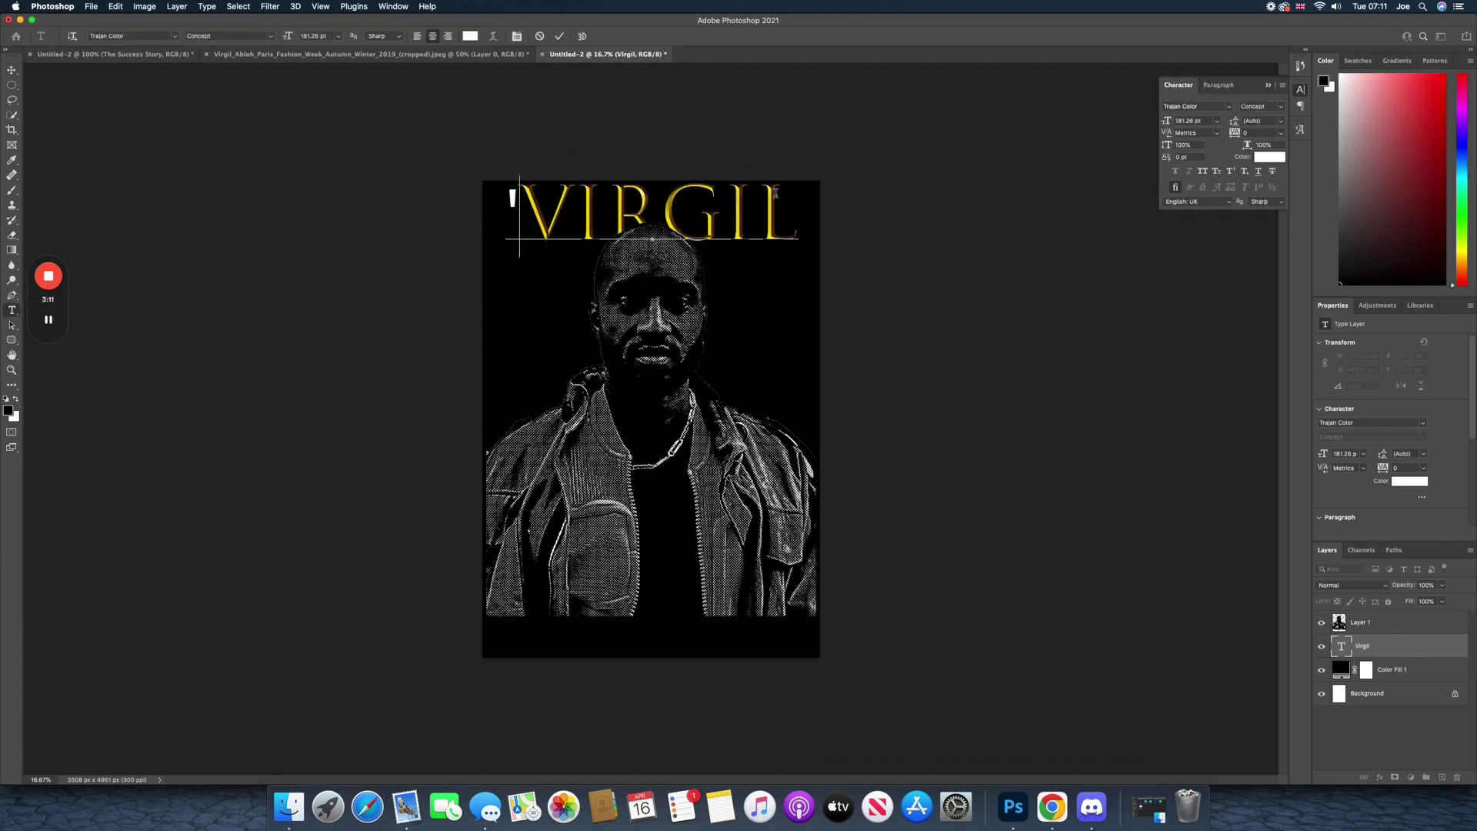
pyautogui.press('super+t')
# - Add the text "ABLOH", scale it across the poster's lower edge and place its layer above the portrait layer
pyautogui.click(594, 635)
pyautogui.write('ABLOH')
pyautogui.press('super+t')
pyautogui.moveTo(606, 627); pyautogui.dragTo(861, 552)
pyautogui.moveTo(733, 599); pyautogui.dragTo(671, 639)
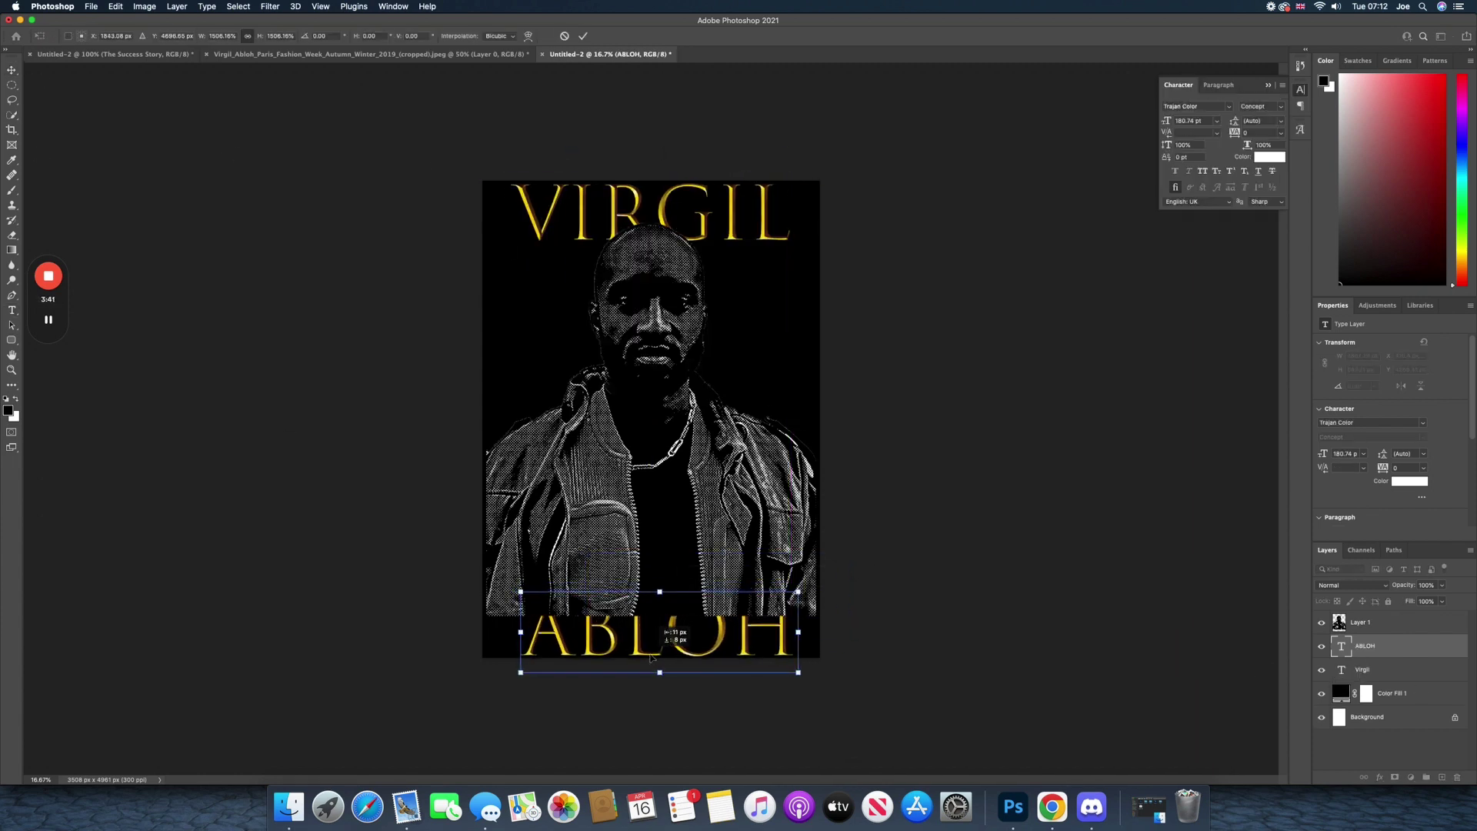
pyautogui.press('Return')
pyautogui.moveTo(1366, 646); pyautogui.dragTo(1365, 613)
# - Apply a dark blue Color Overlay to the portrait layer, leaving its Gradient Overlay switched off
pyautogui.doubleClick(1400, 646)
pyautogui.click(926, 436)
pyautogui.click(899, 436)
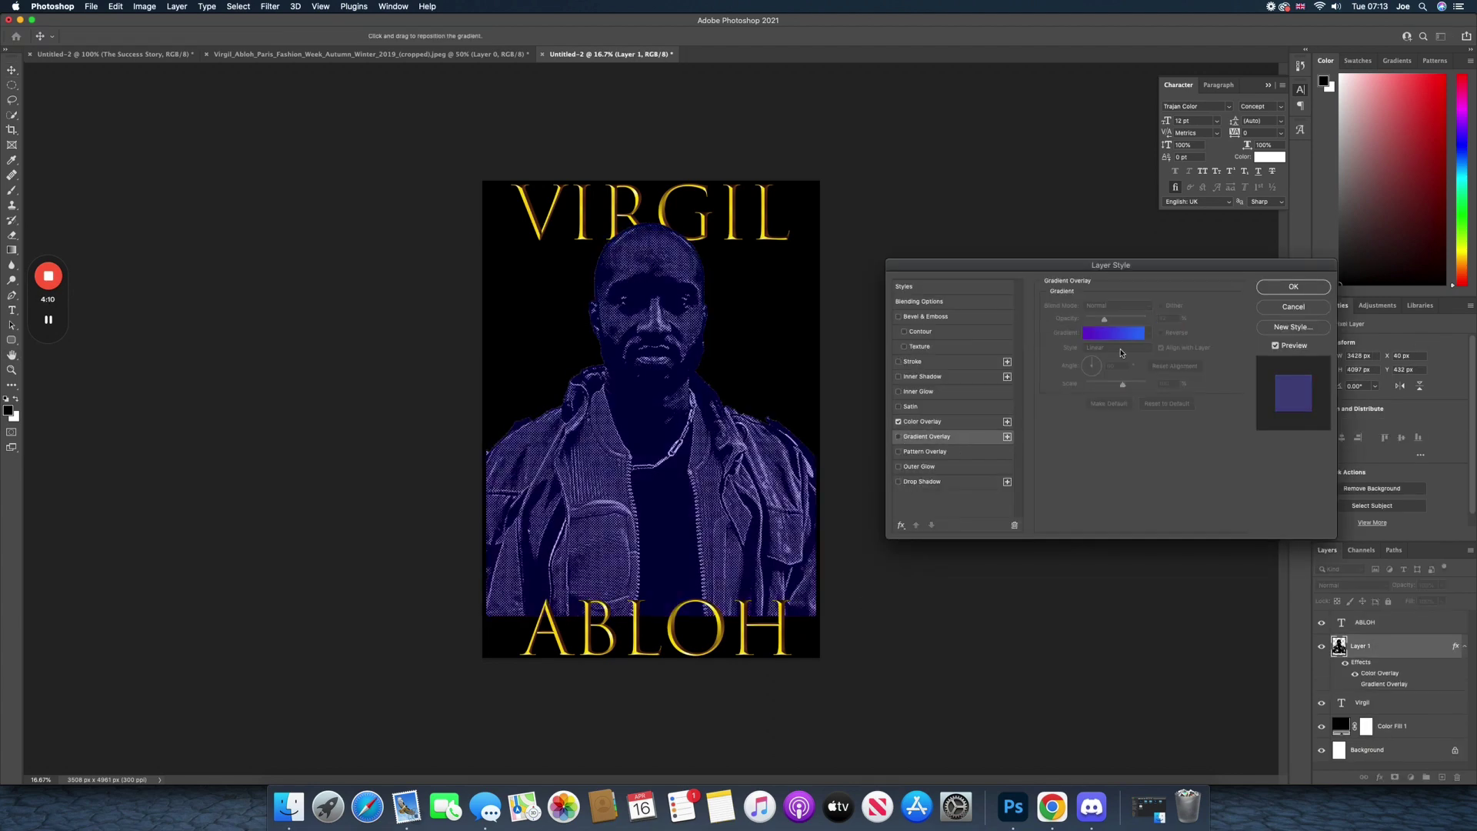
pyautogui.click(922, 422)
pyautogui.click(1161, 307)
pyautogui.click(750, 441)
pyautogui.click(750, 367)
pyautogui.click(736, 413)
pyautogui.press('Return')
pyautogui.press('Return')
# - Open the black hoodie front and back mockup, edit its back design smart object and hide the placeholder Design layer
pyautogui.click(91, 6)
pyautogui.click(108, 42)
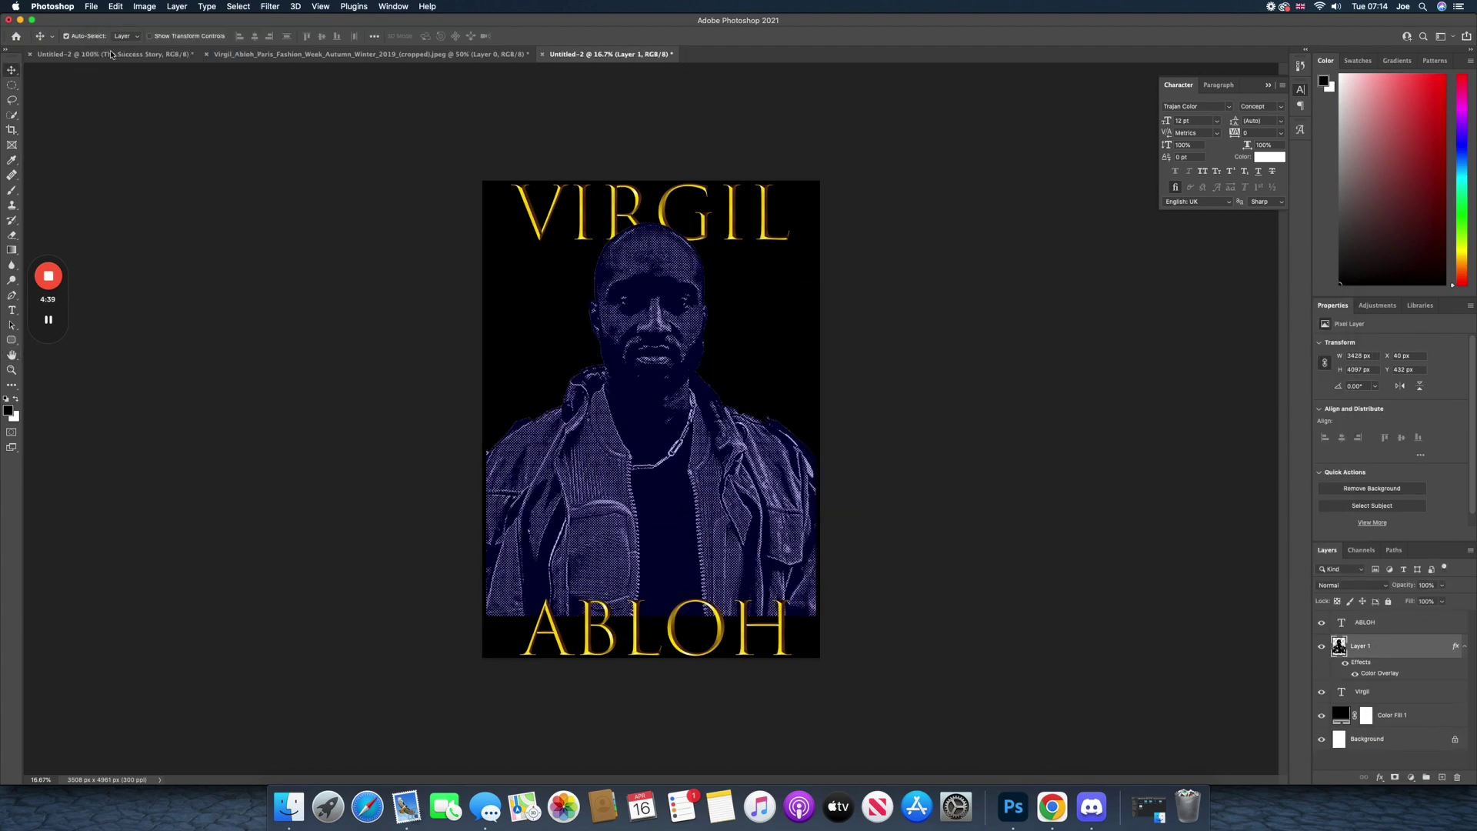
pyautogui.click(942, 385)
pyautogui.doubleClick(1340, 635)
pyautogui.click(1321, 623)
# - Copy the ABLOH, portrait and Virgil layers from the poster into the hoodie's back design document
pyautogui.click(607, 54)
pyautogui.click(1377, 621)
pyautogui.keyDown('shift'); pyautogui.click(1377, 692); pyautogui.keyUp('shift')
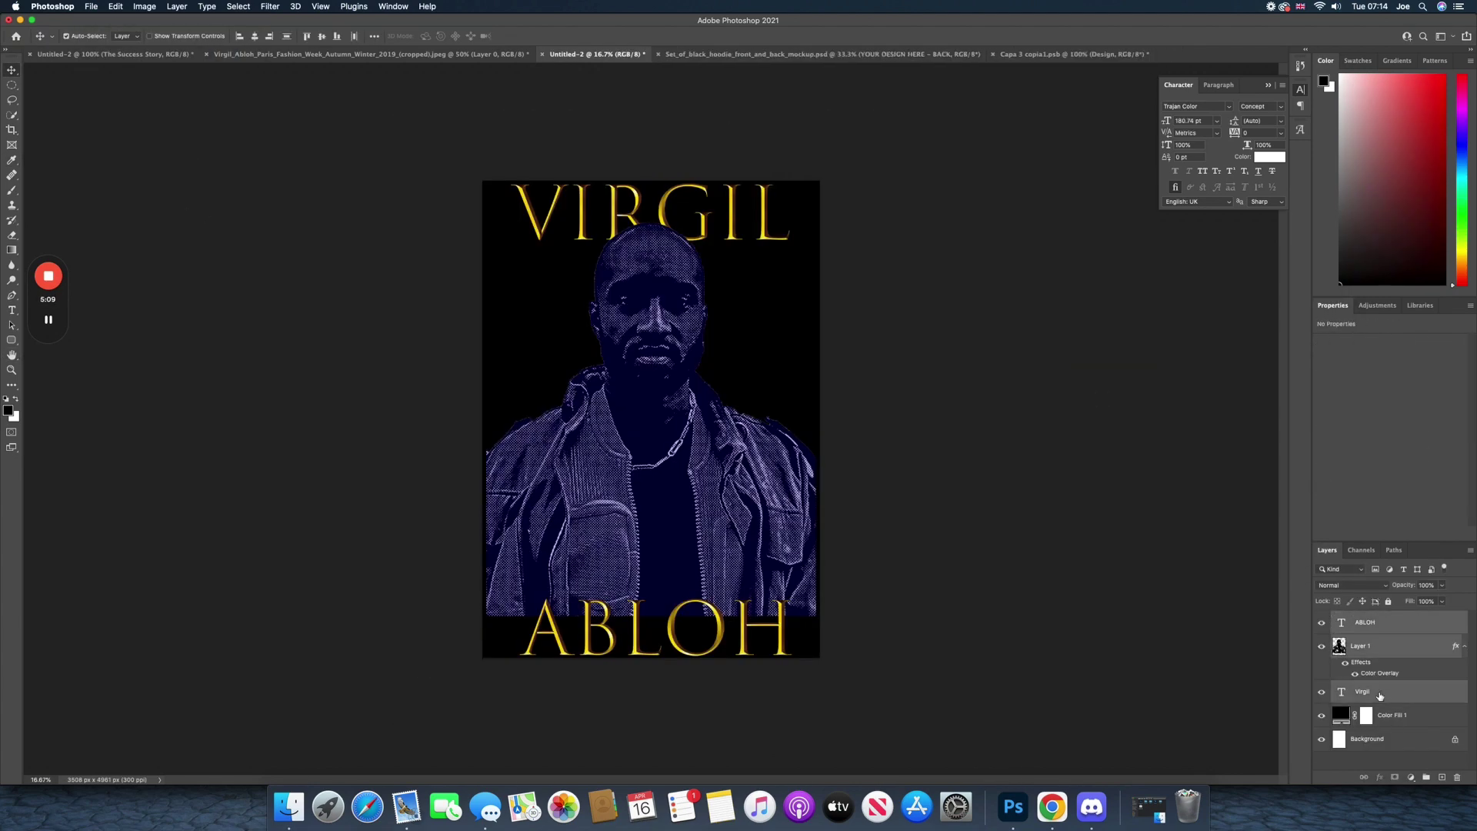
pyautogui.moveTo(1378, 691); pyautogui.dragTo(877, 455)
# - Scale the copied title and portrait layers down together and position them to fit within the hoodie design canvas
pyautogui.press('super+t')
pyautogui.moveTo(395, 110); pyautogui.dragTo(781, 604)
pyautogui.moveTo(869, 707); pyautogui.dragTo(395, 160)
pyautogui.moveTo(313, 126); pyautogui.dragTo(643, 600)
pyautogui.moveTo(777, 659); pyautogui.dragTo(368, 113)
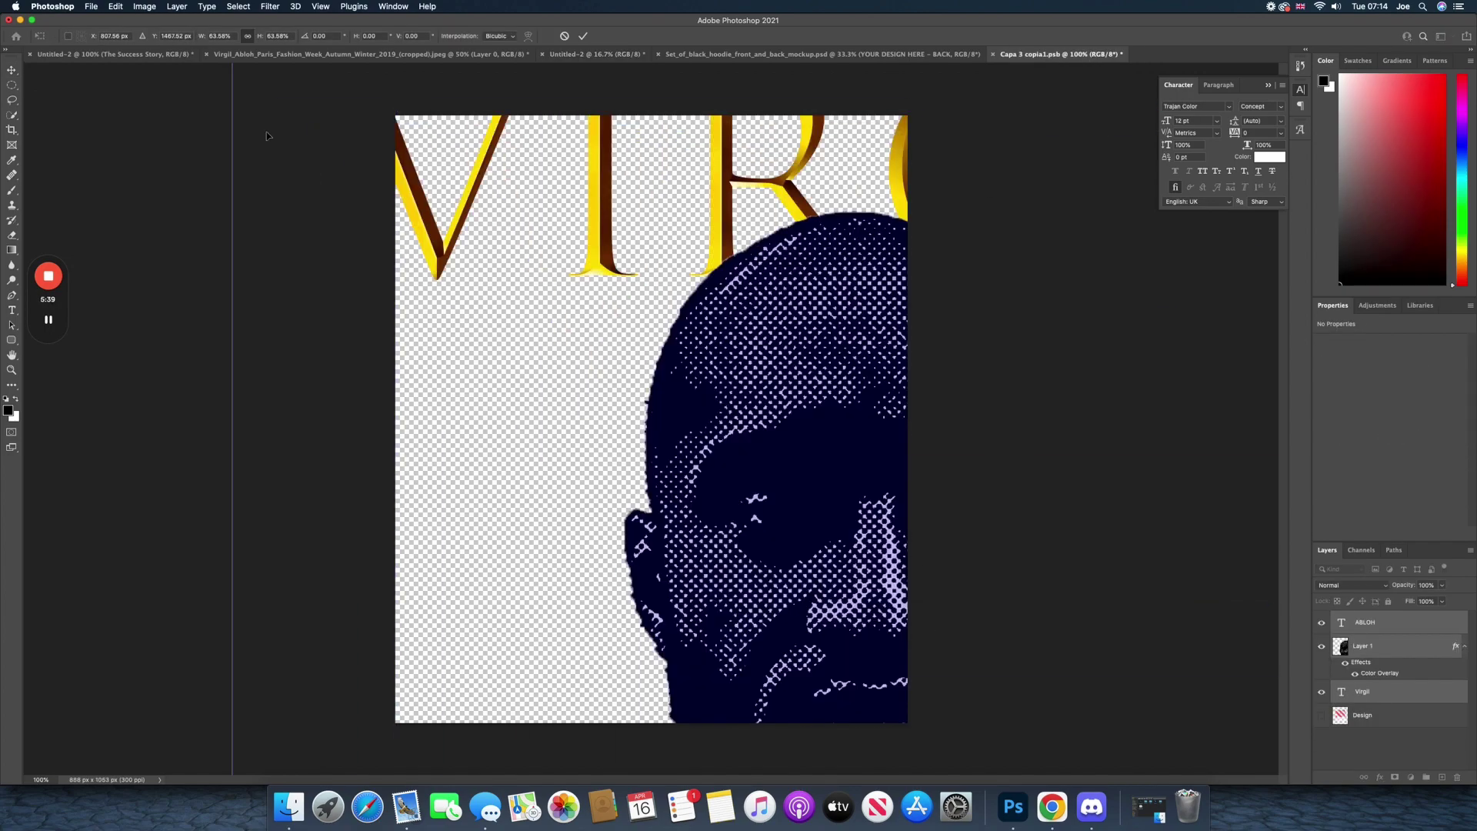
pyautogui.moveTo(234, 64); pyautogui.dragTo(1005, 610)
pyautogui.moveTo(1014, 729); pyautogui.dragTo(532, 179)
pyautogui.moveTo(211, 170); pyautogui.dragTo(504, 511)
pyautogui.moveTo(692, 654); pyautogui.dragTo(578, 187)
pyautogui.moveTo(360, 84); pyautogui.dragTo(512, 302)
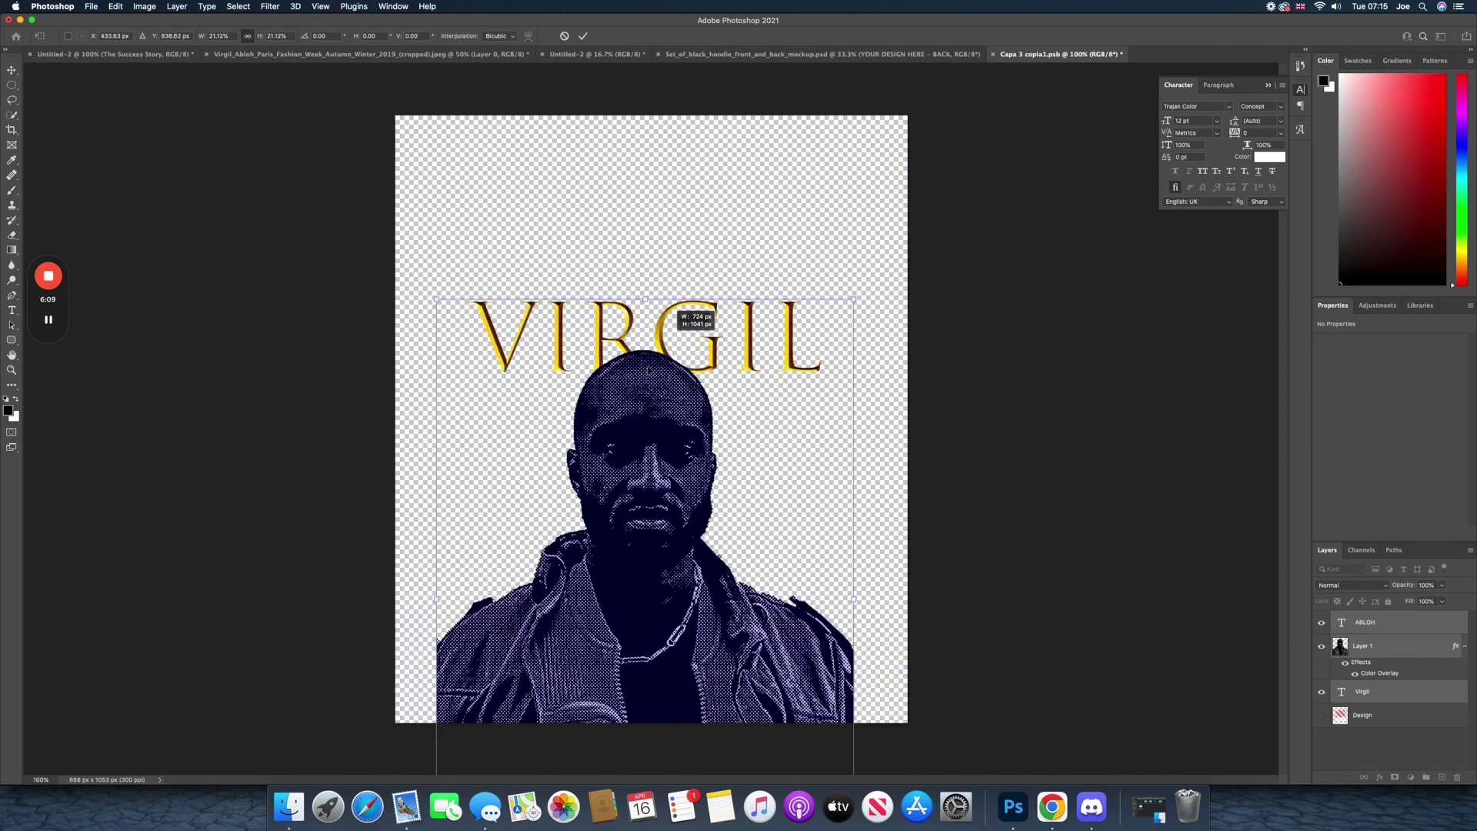